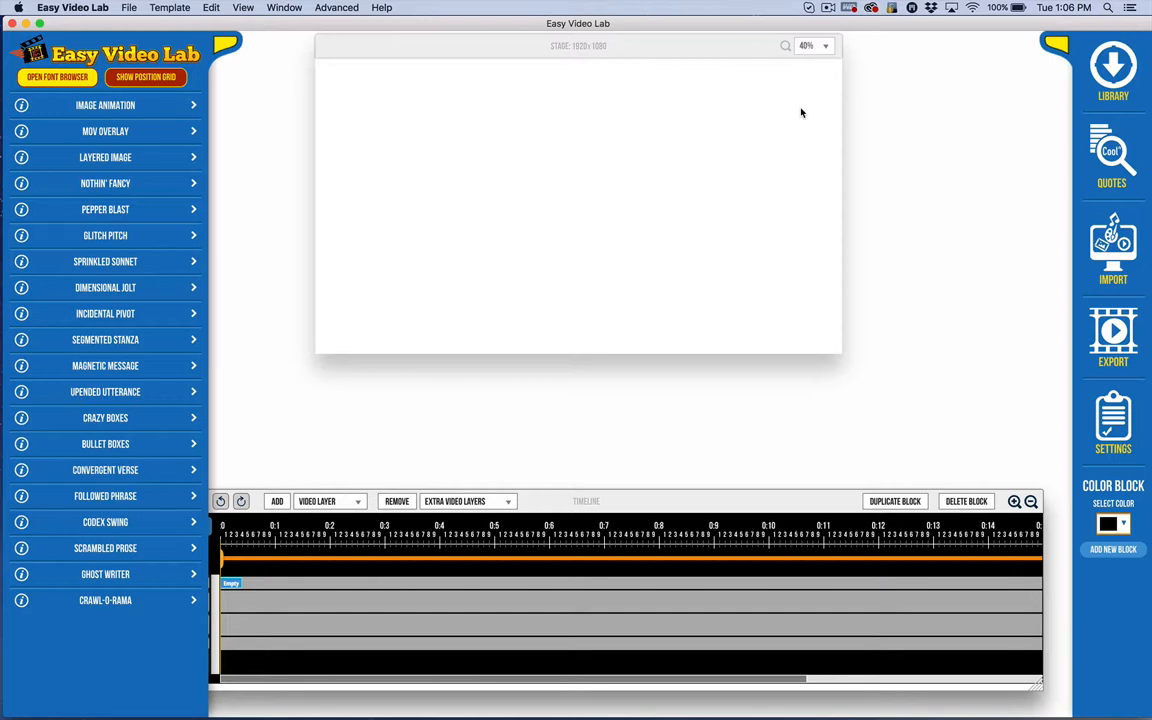
click(1112, 270)
click(1113, 267)
click(1107, 243)
click(1107, 243)
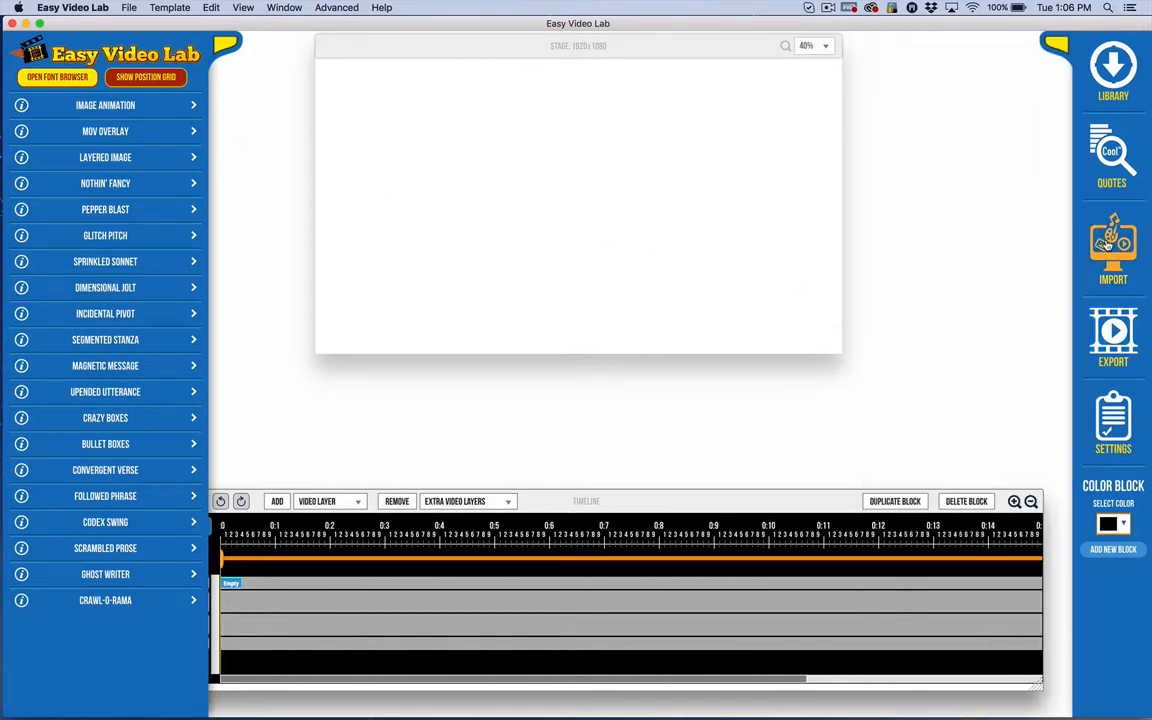
Step: Shift the timeline slightly so it sits in front of the animation list, and select its Empty block
drag(694, 494, 715, 503)
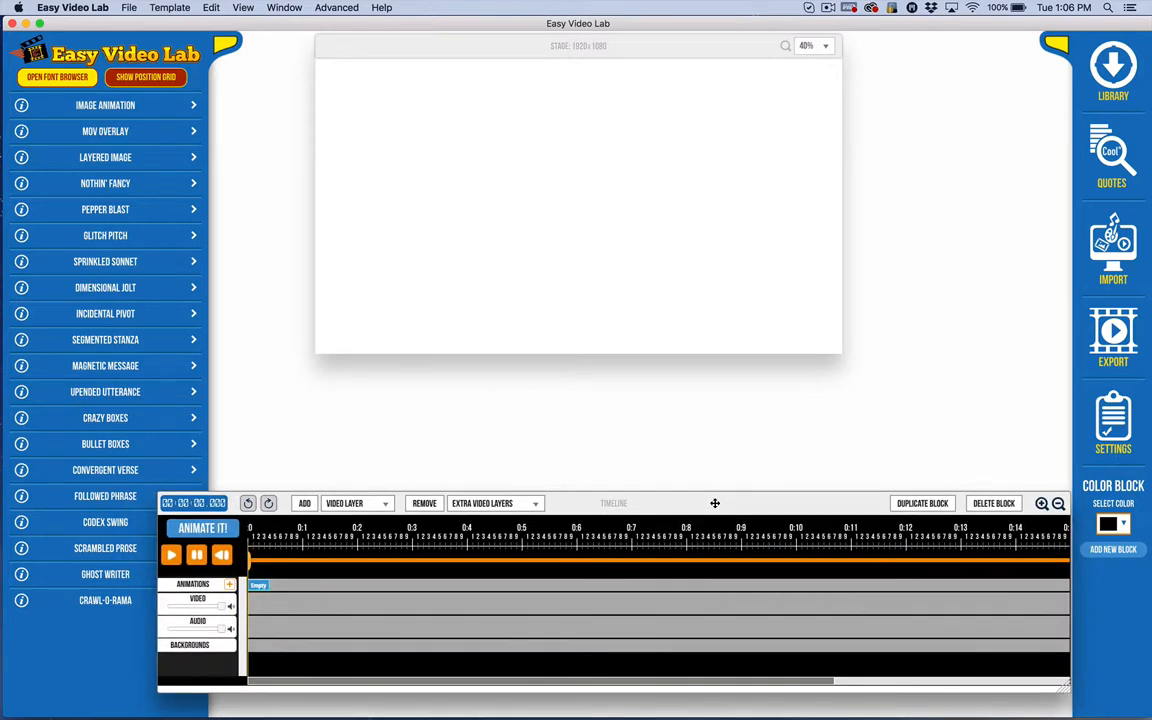
click(257, 586)
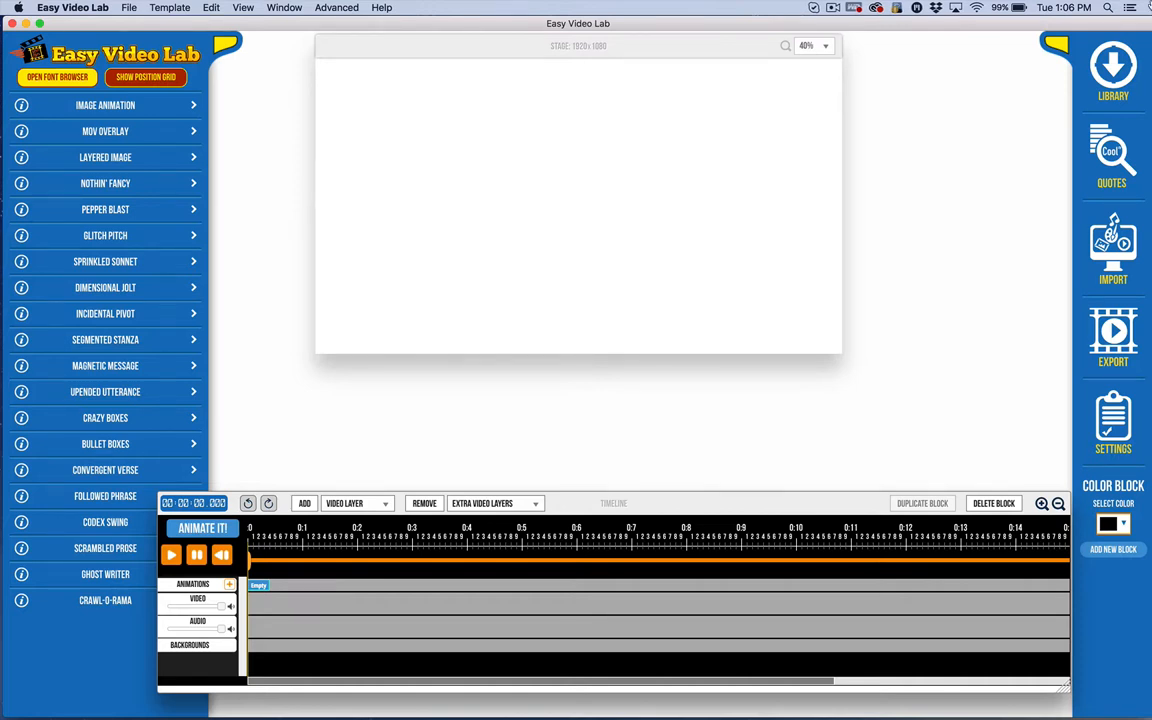
click(1117, 70)
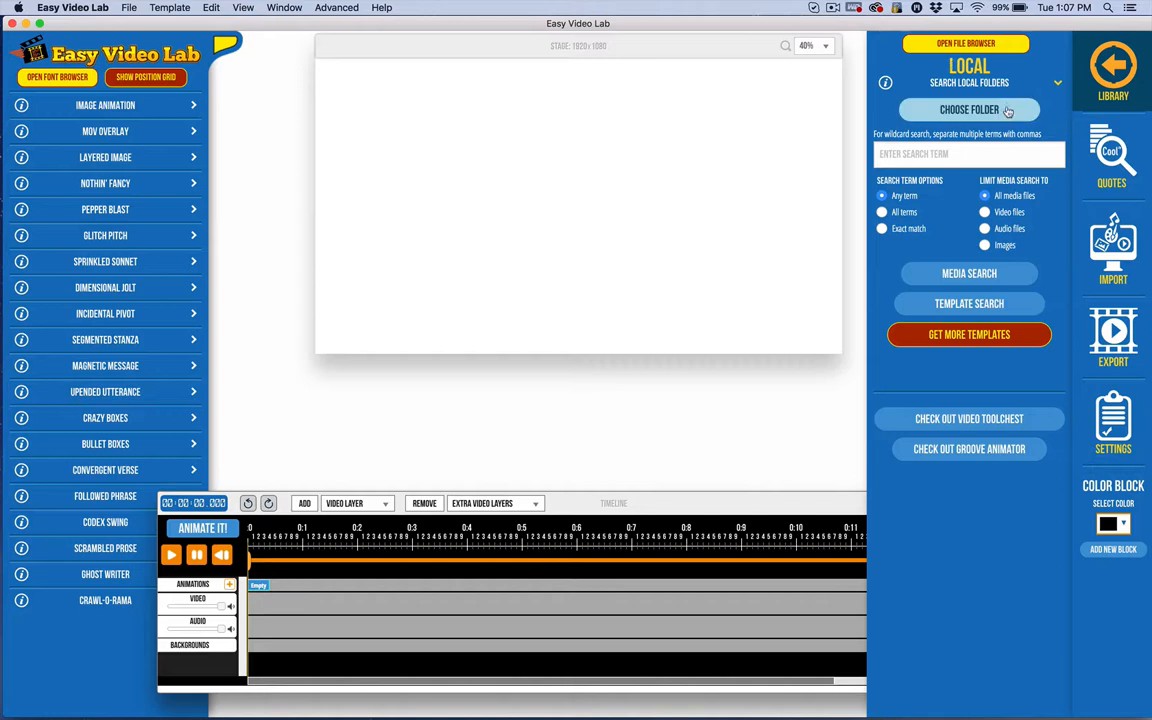
click(1114, 64)
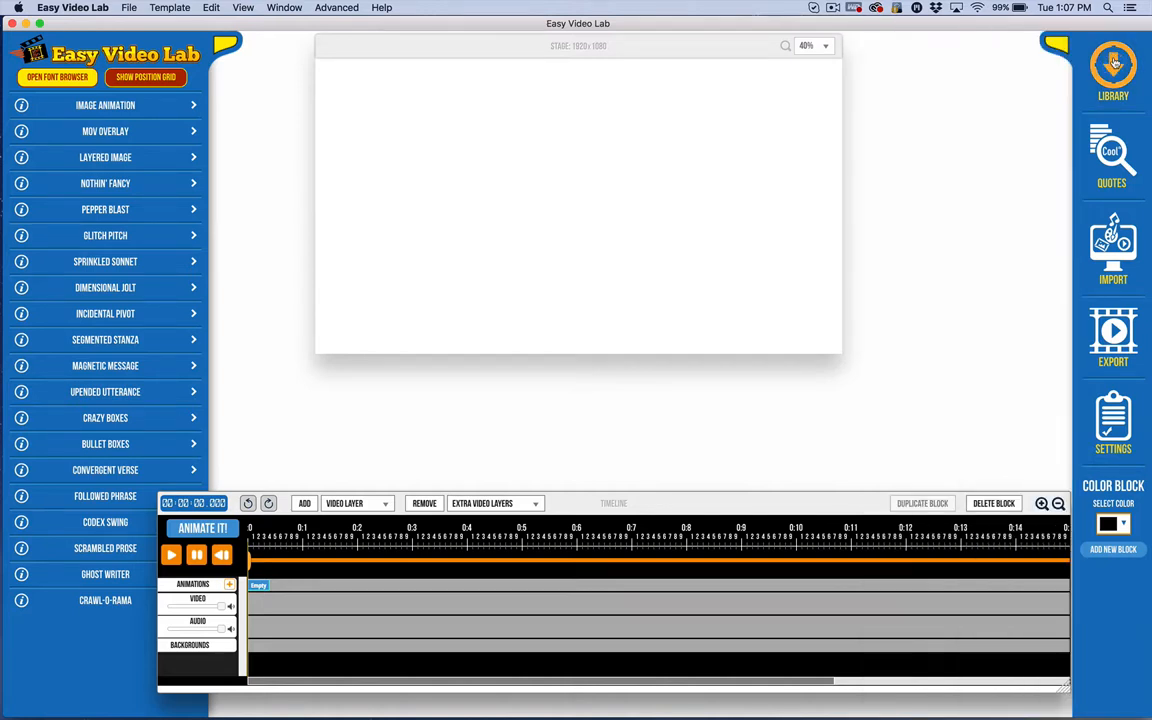
click(1114, 64)
click(1114, 64)
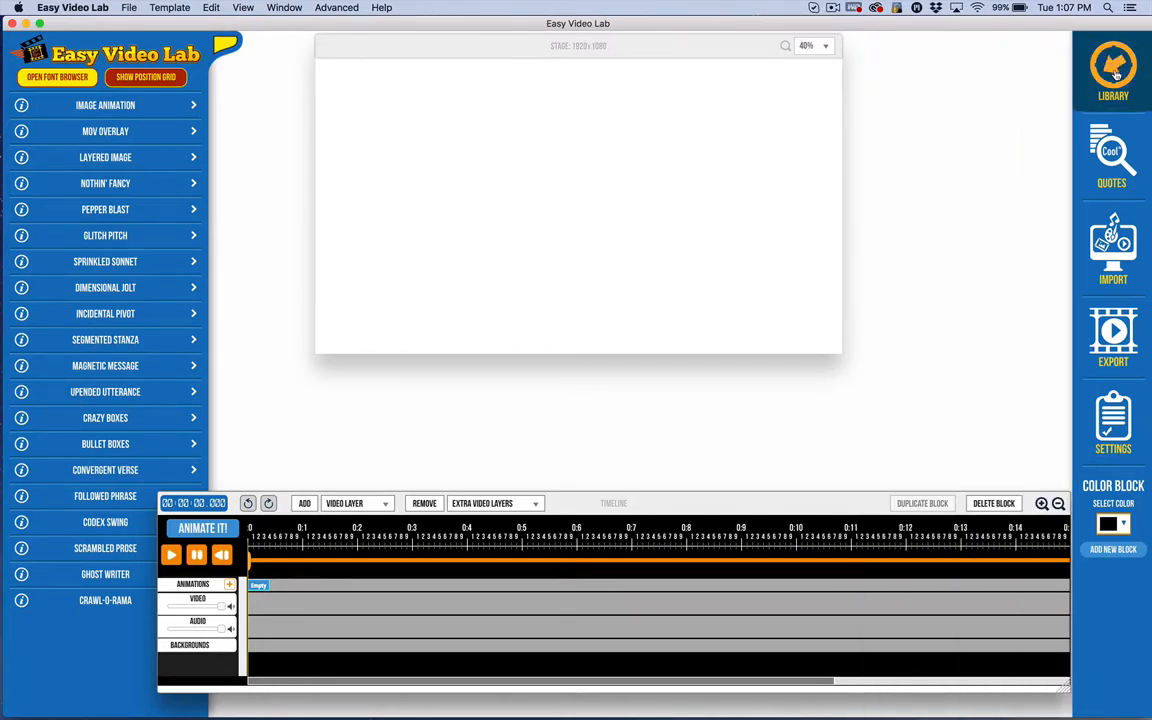
Step: Set the Templates folder as the library's local search folder, run a template search on it, and close the results
click(1103, 96)
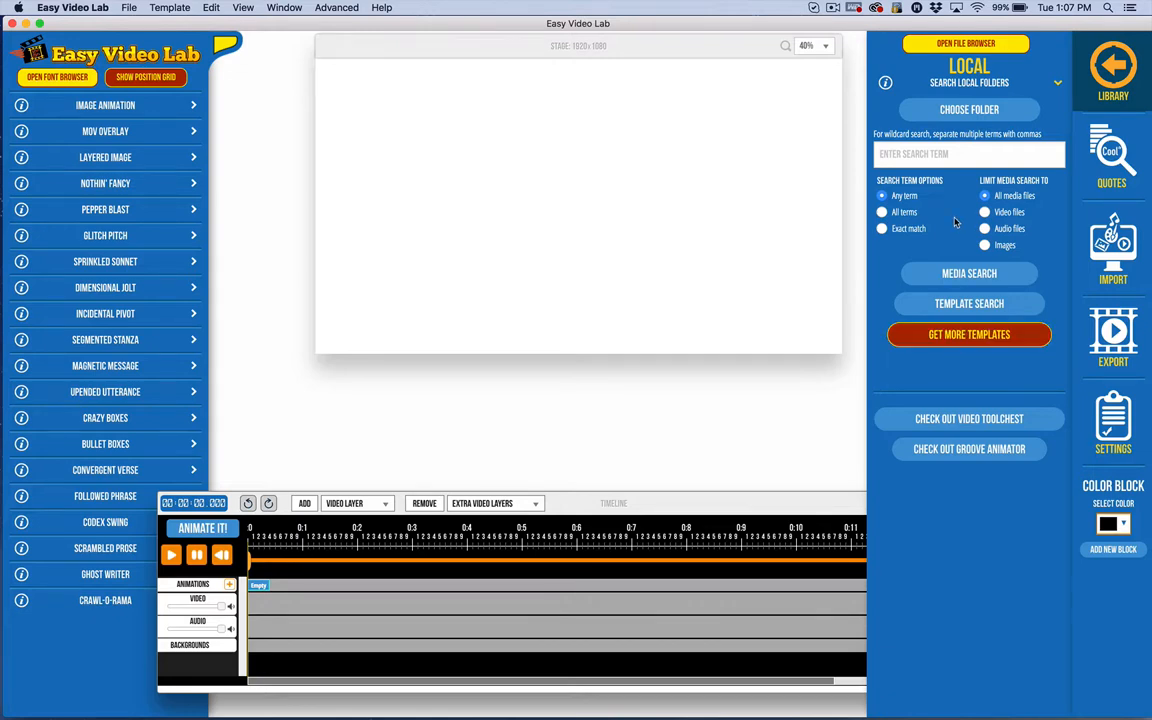
click(943, 118)
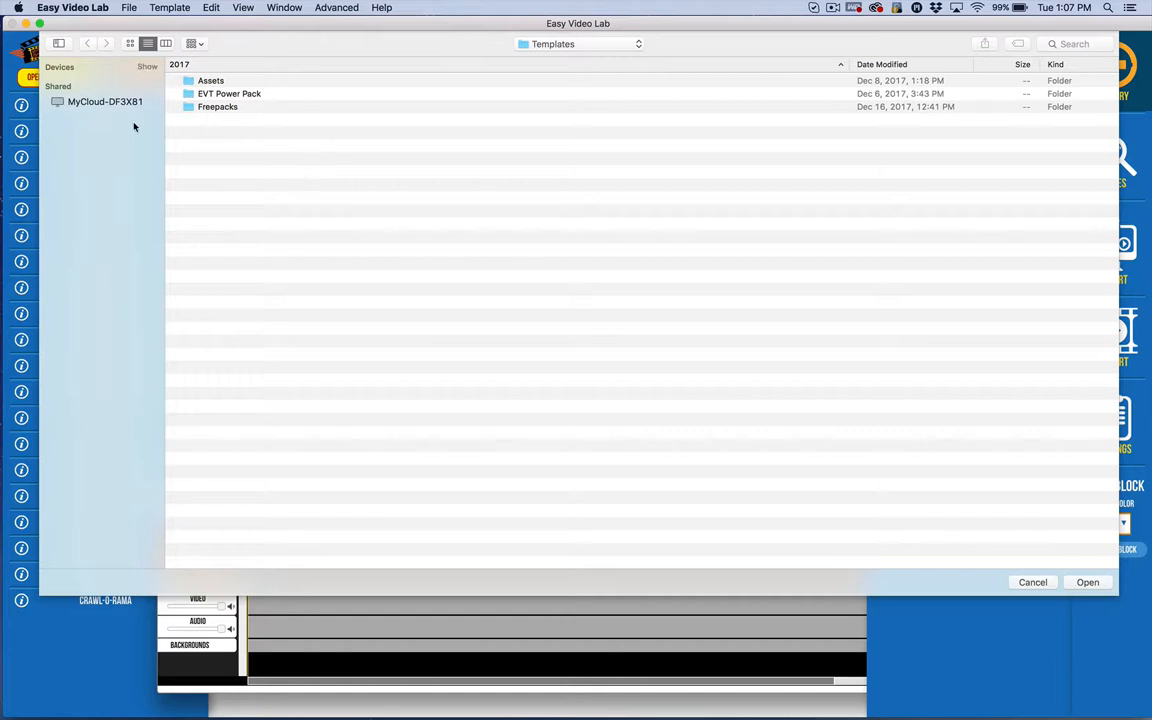
click(1087, 582)
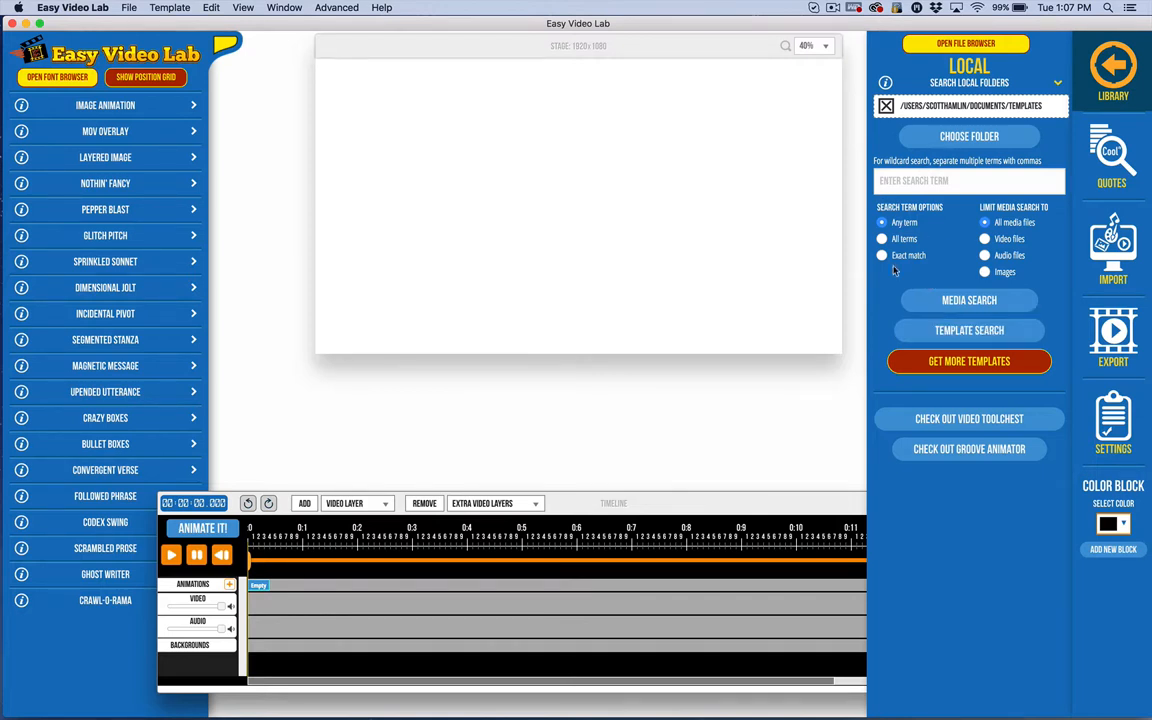
click(930, 331)
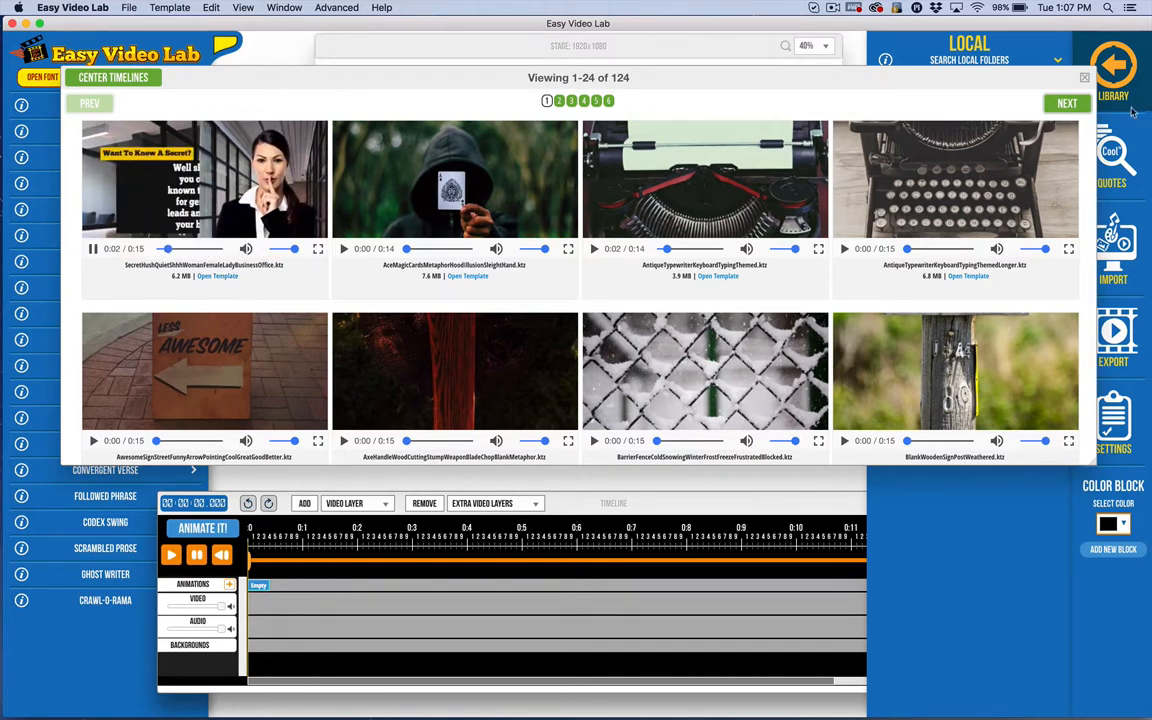
click(1085, 79)
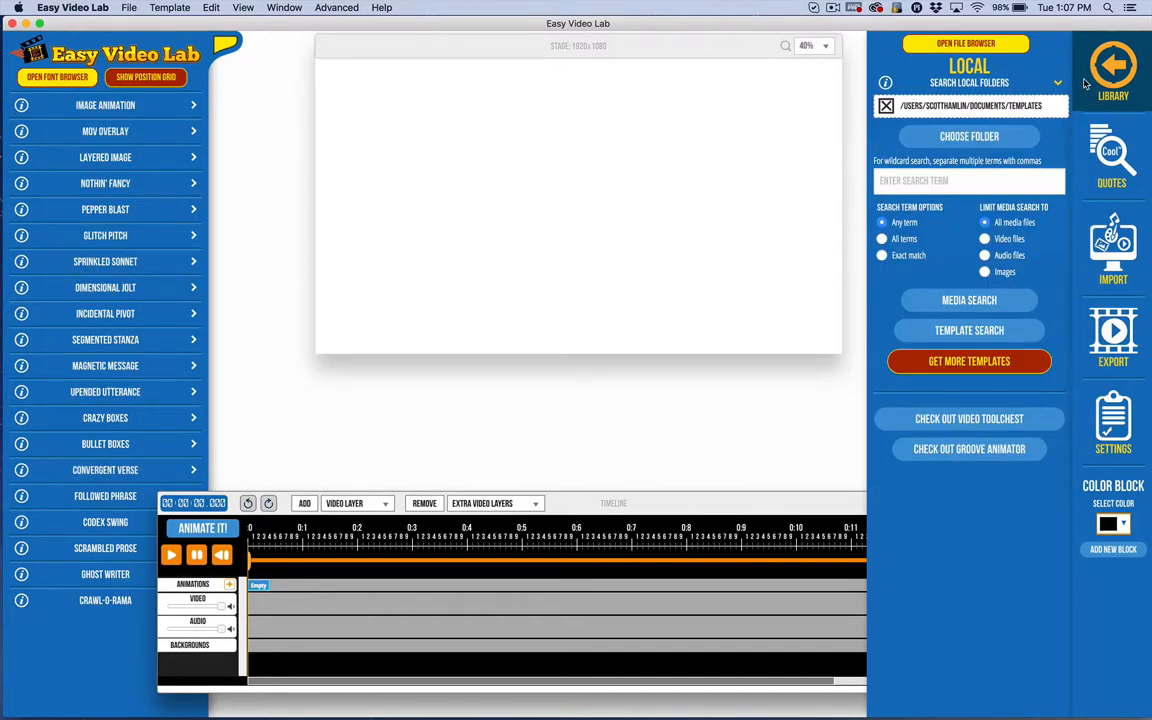
Step: Replace the library's local search folder with the Videos folder inside Templates > Assets
click(936, 106)
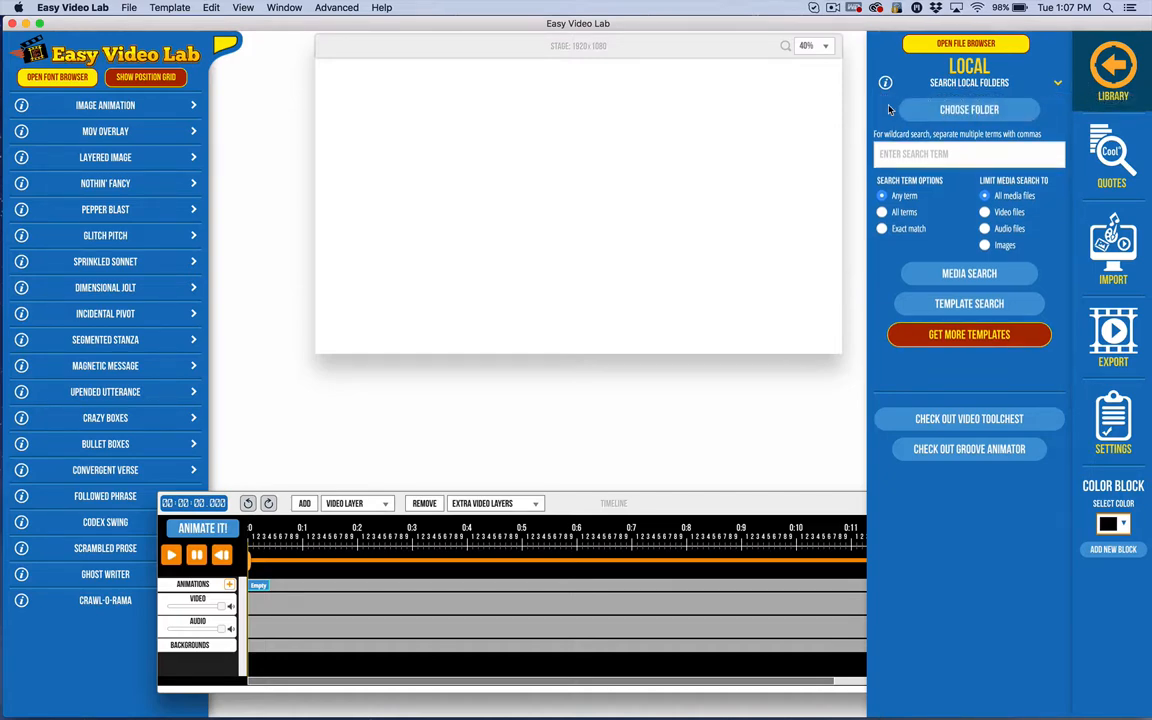
click(936, 110)
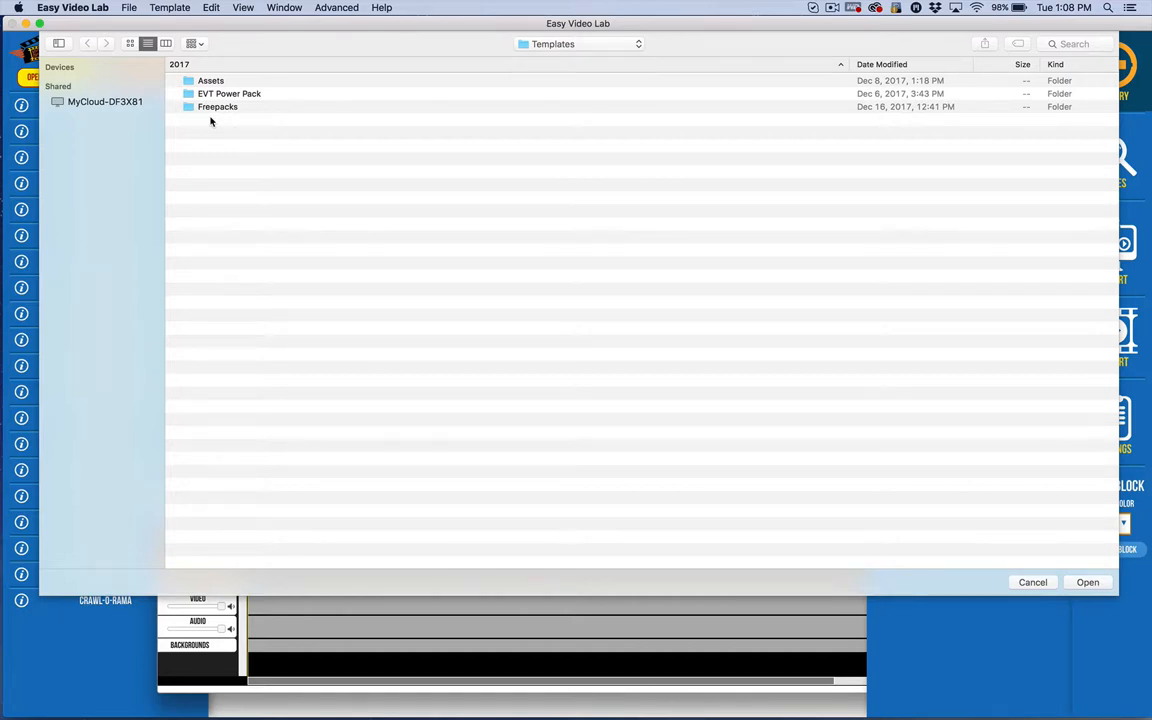
double_click(190, 93)
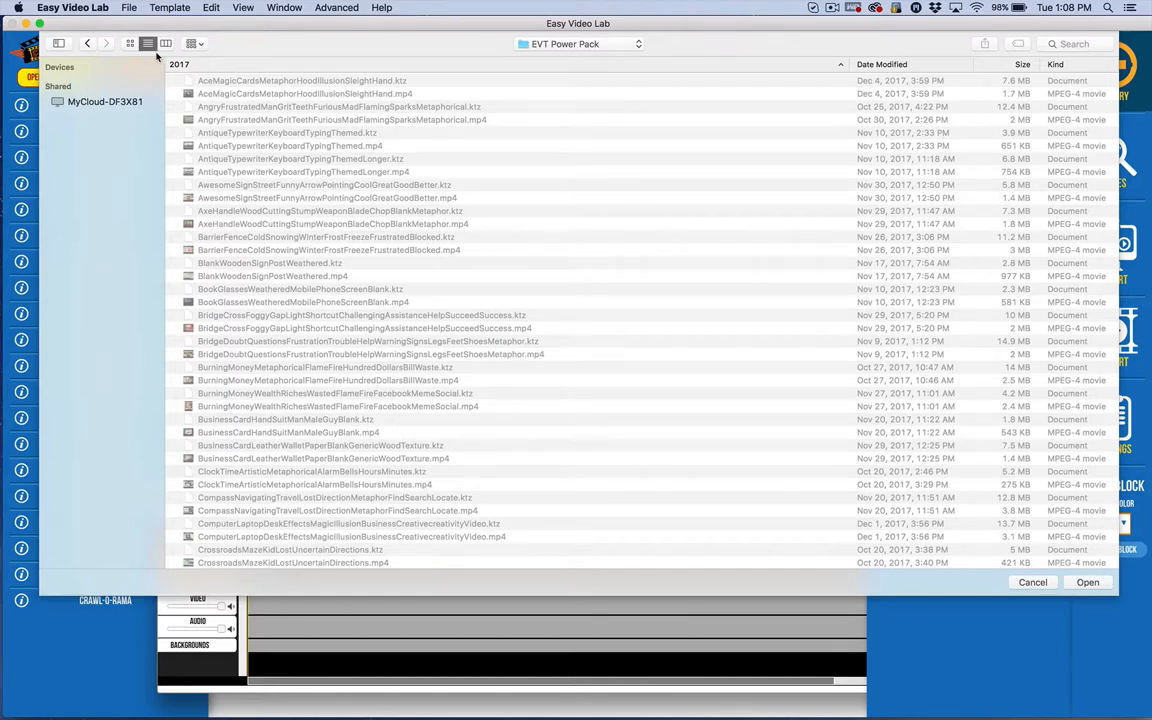
click(86, 43)
double_click(236, 96)
click(86, 43)
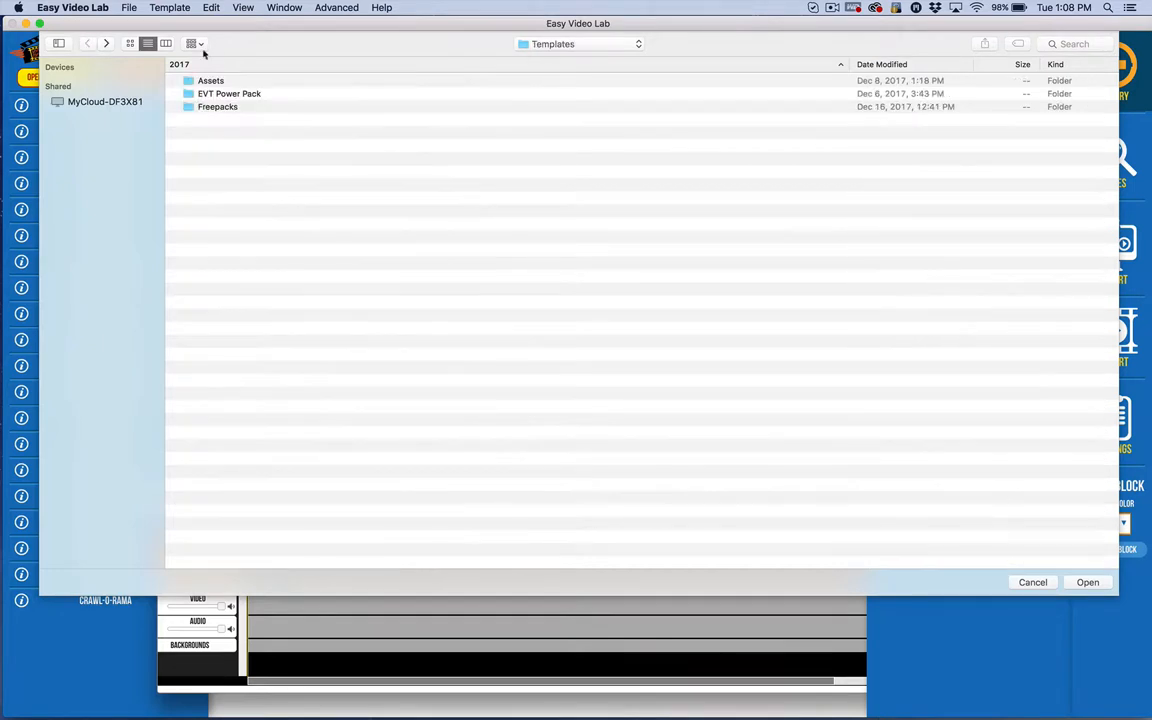
double_click(210, 82)
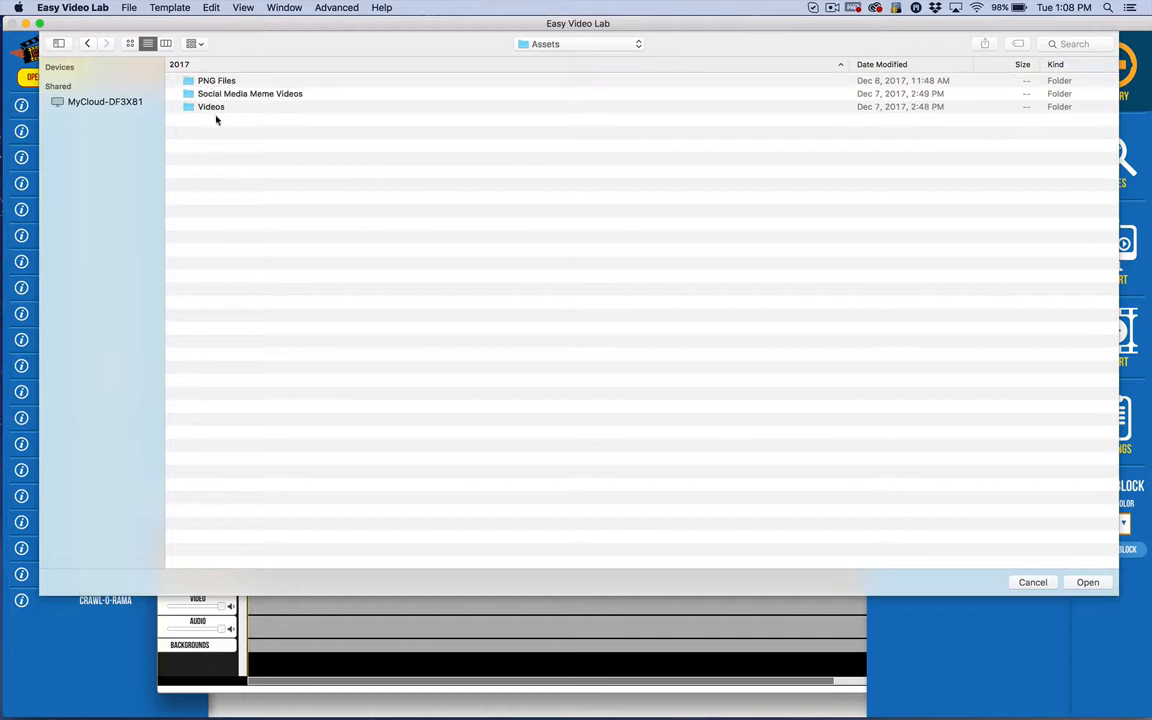
double_click(212, 107)
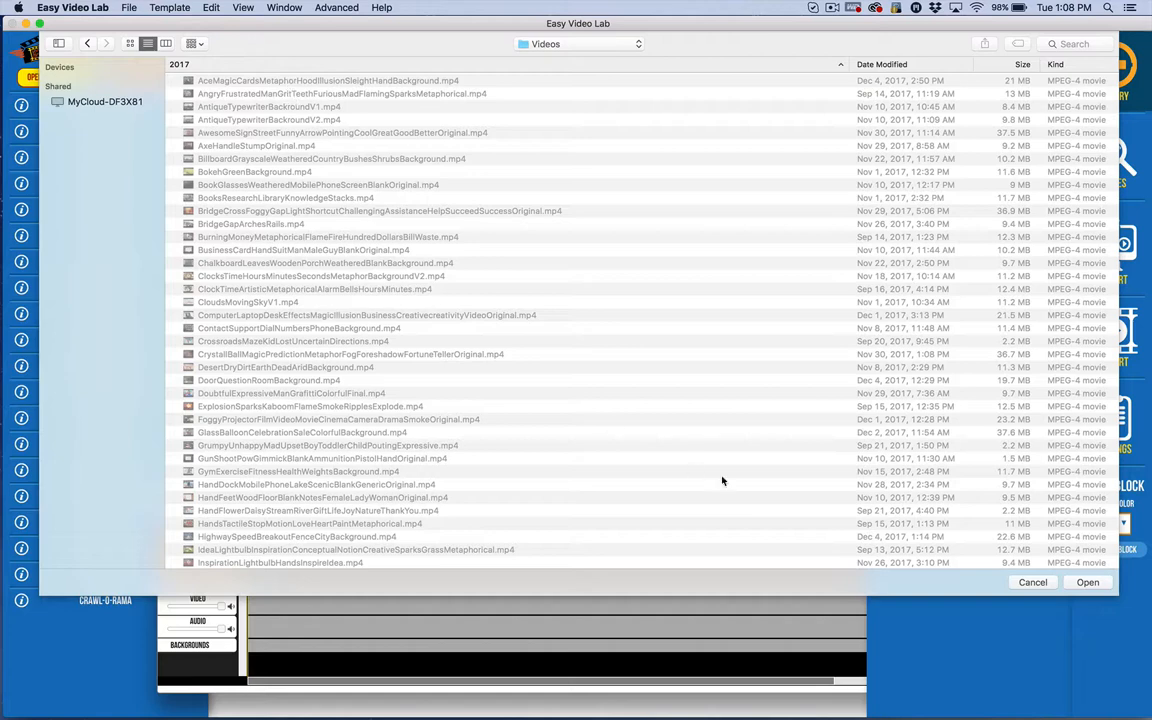
click(1084, 585)
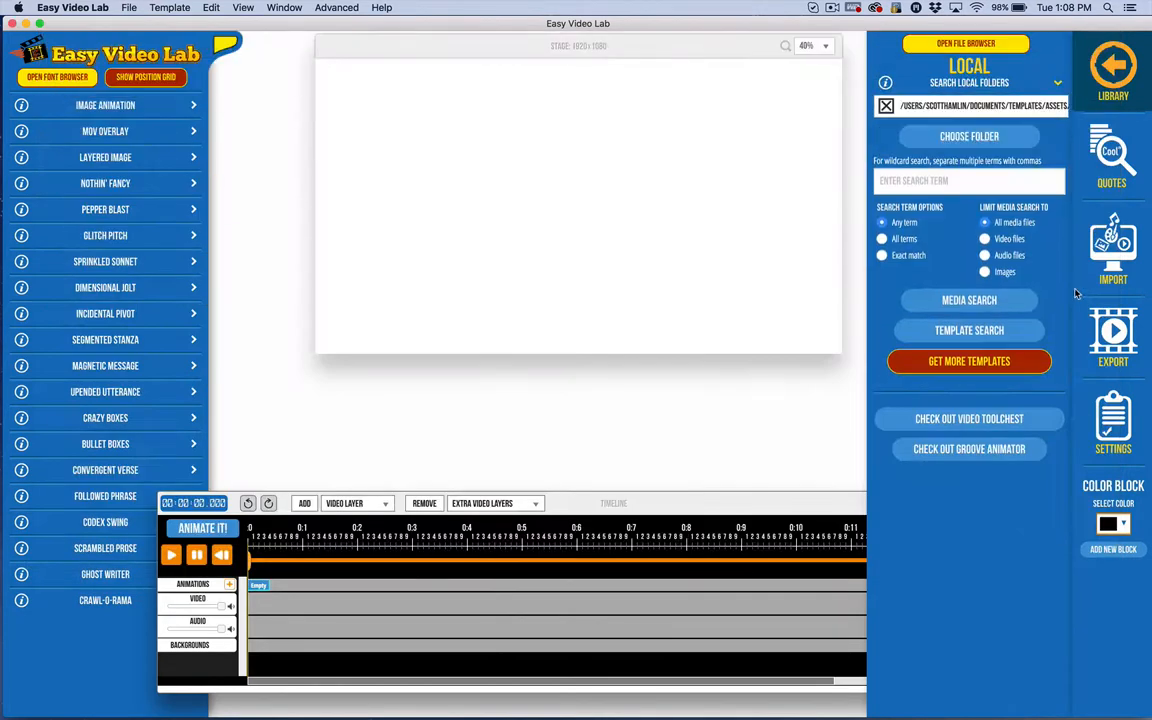
Step: Limit the media search to video files, run it without a search term, and close the results
click(1009, 240)
click(928, 301)
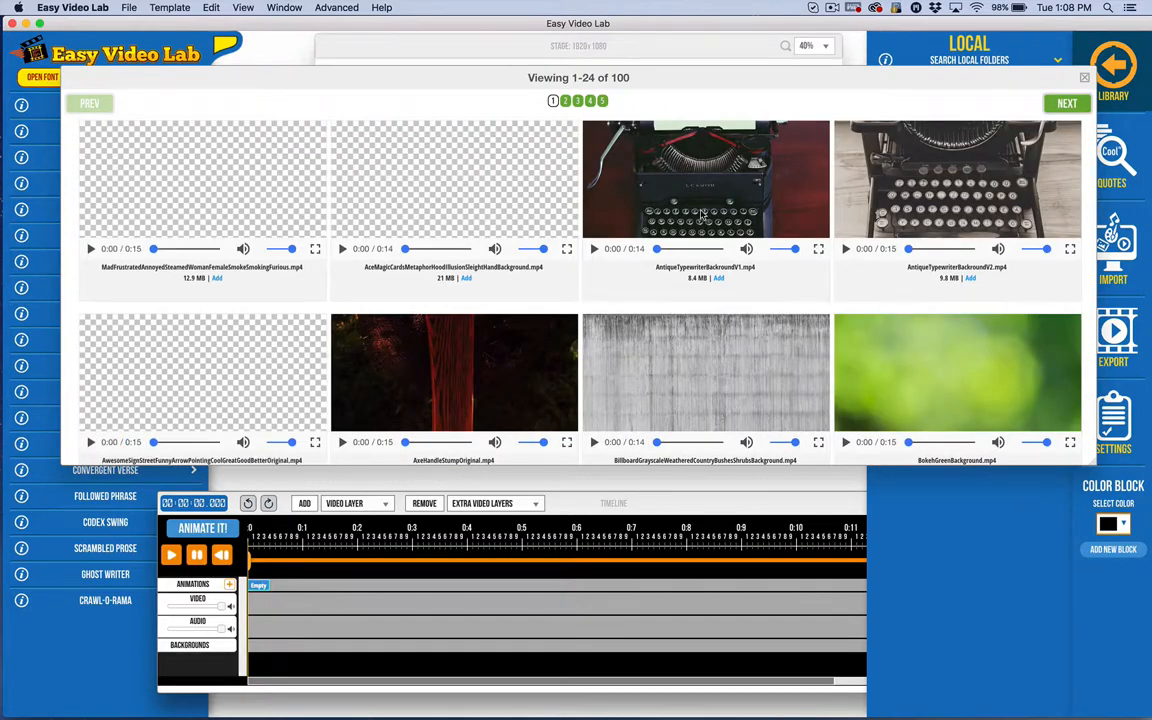
click(1085, 78)
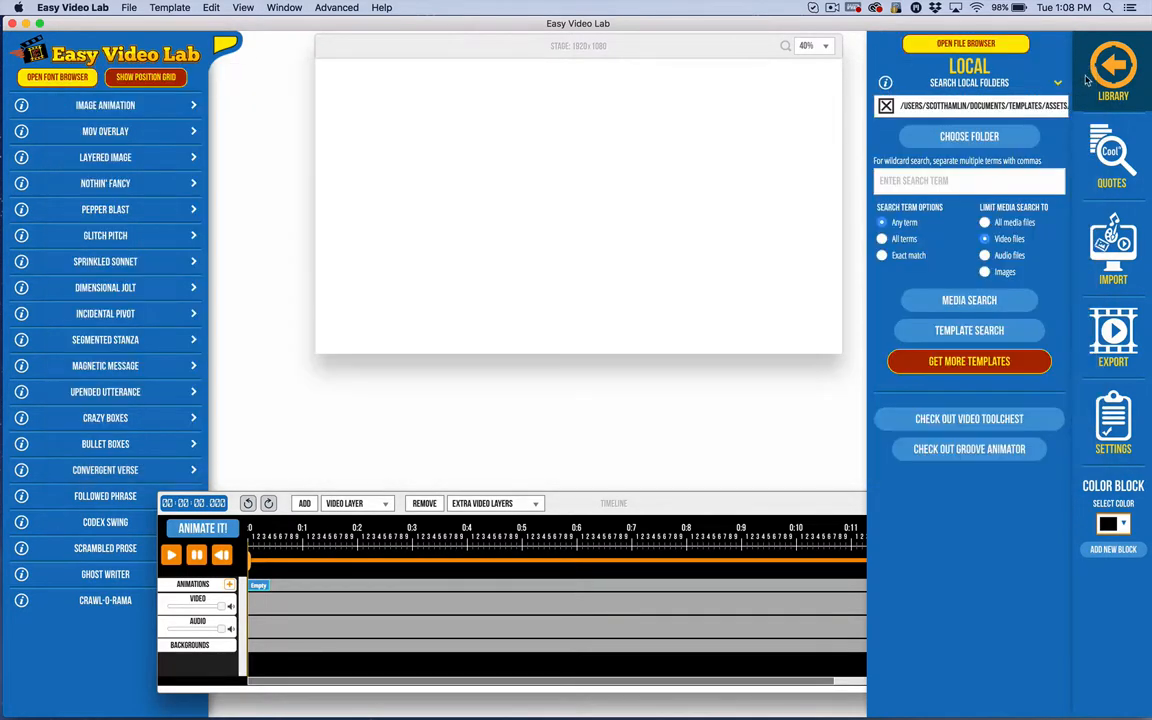
Step: Search the folder's videos for "FRUS" and add AngryFrustratedManGritTeethFuriousMadFlamingSparksMetaphorical.mp4 to the project
click(918, 187)
text(FRUS)
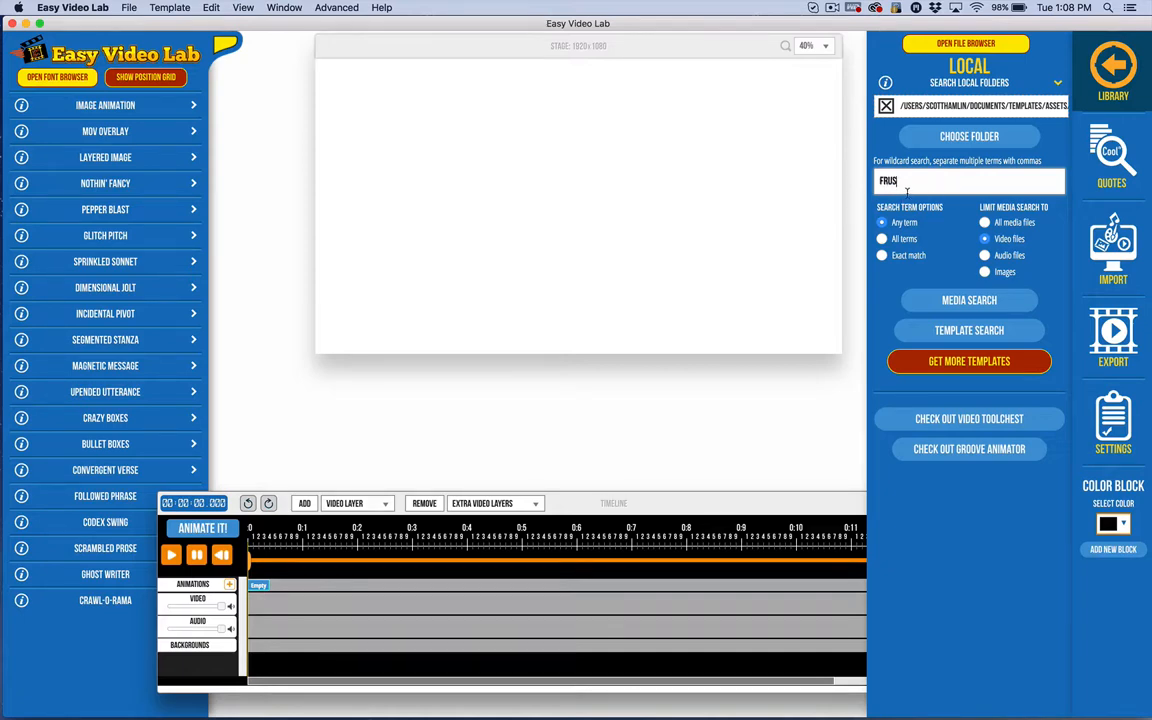
click(903, 302)
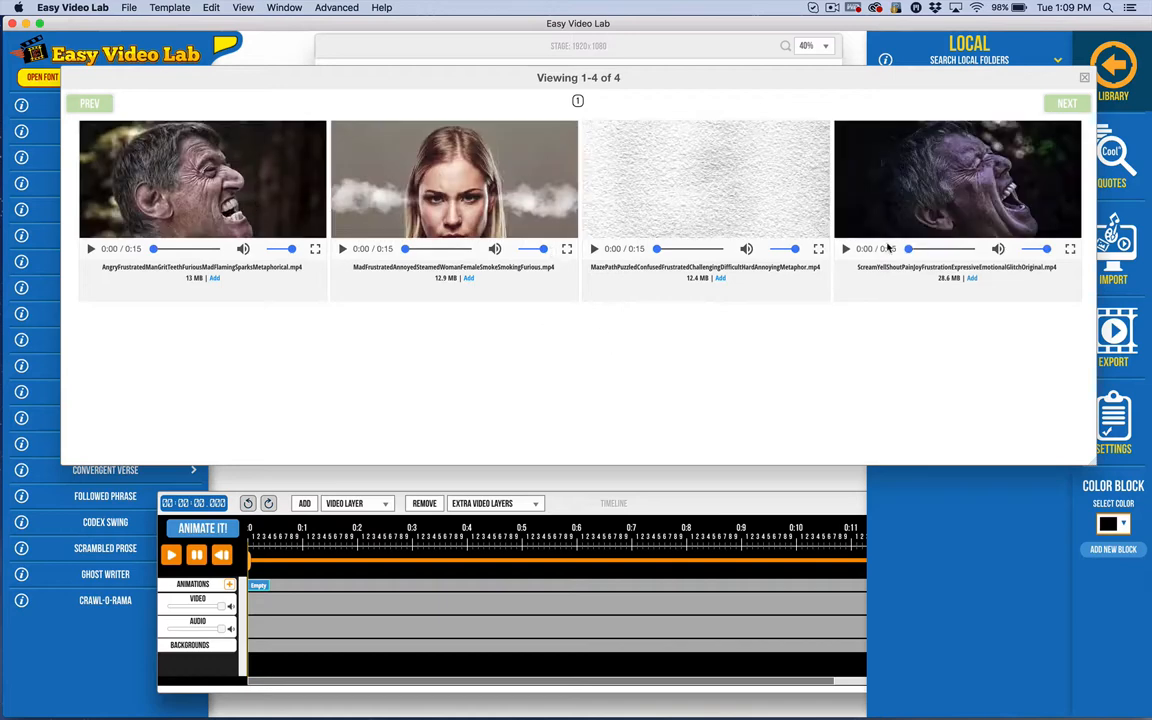
click(344, 251)
click(344, 251)
click(214, 279)
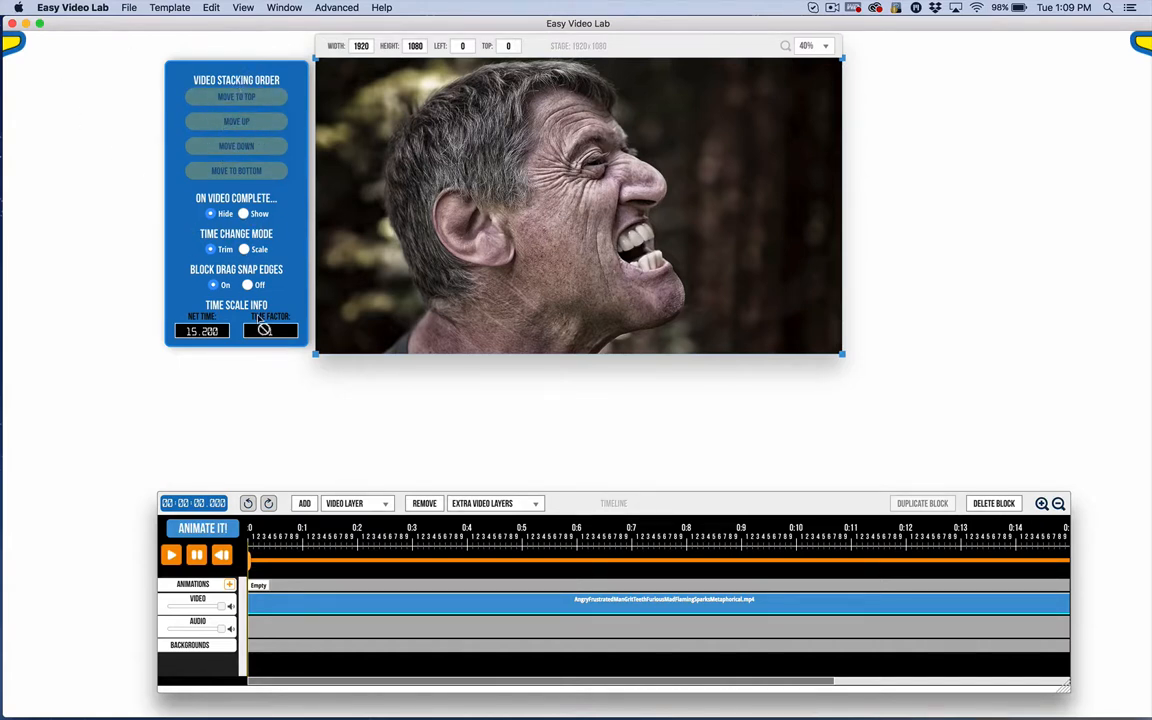
Step: Bring back both hidden sidebars, and reset the library by clearing its search term and removing the local folder
click(13, 41)
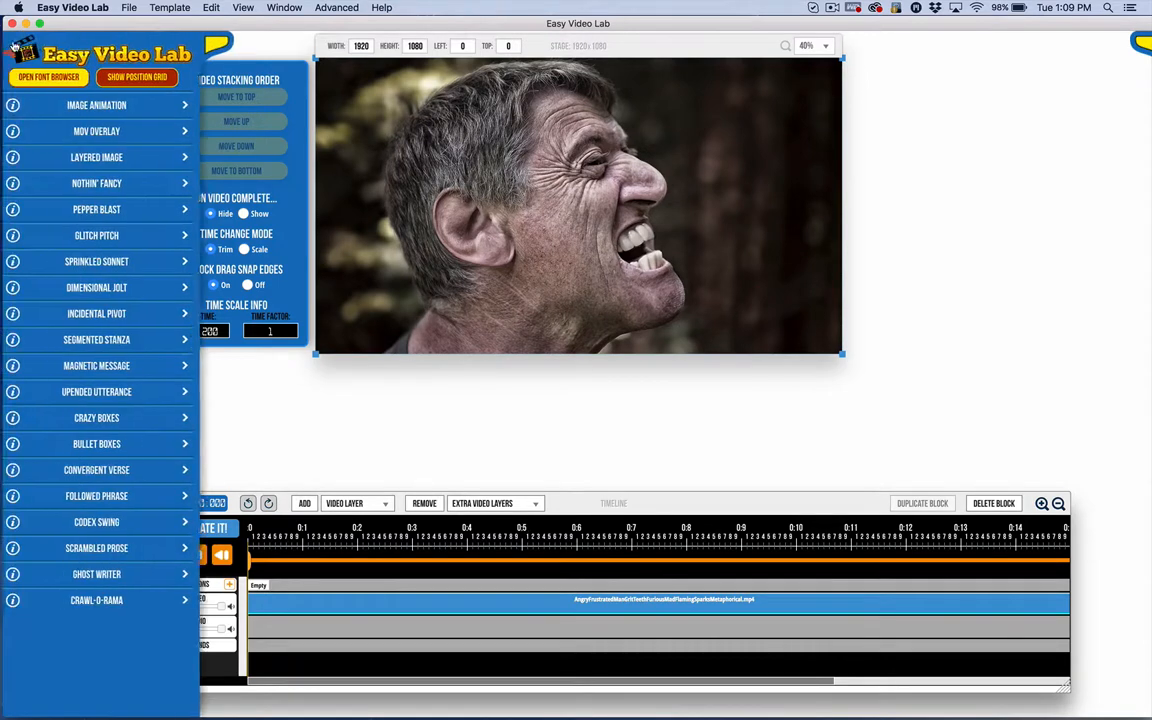
click(1141, 44)
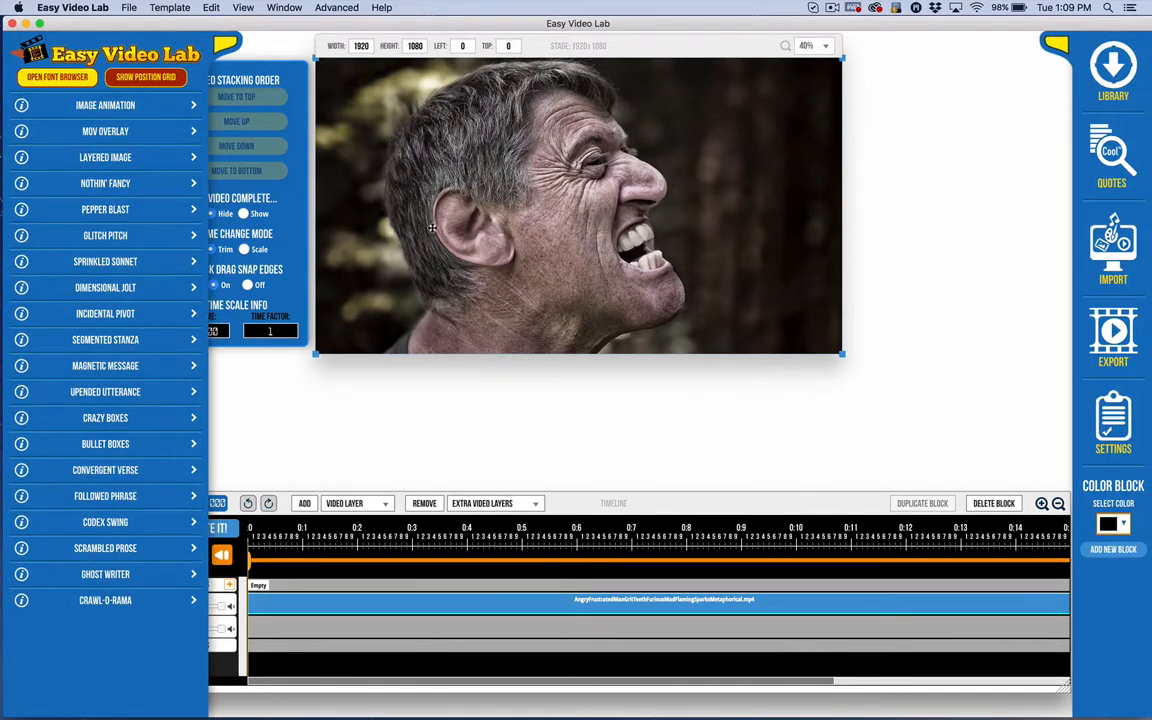
click(1107, 70)
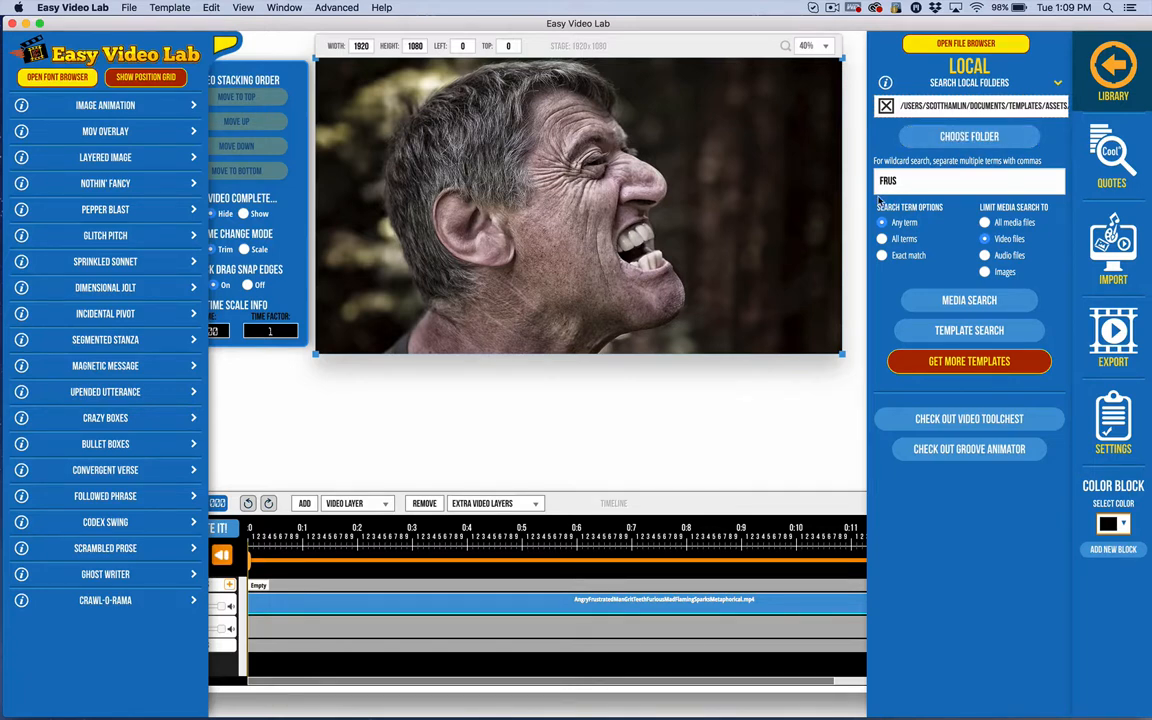
key(BackSpace)
key(BackSpace)
key(BackSpace)
key(BackSpace)
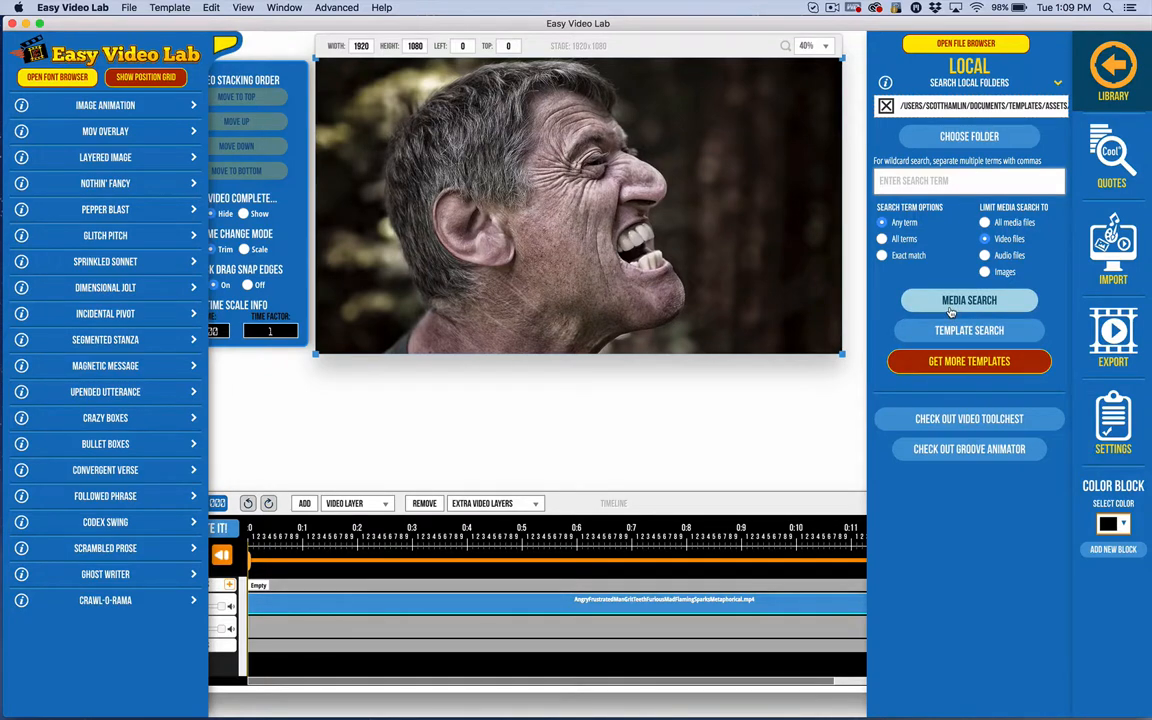
click(886, 107)
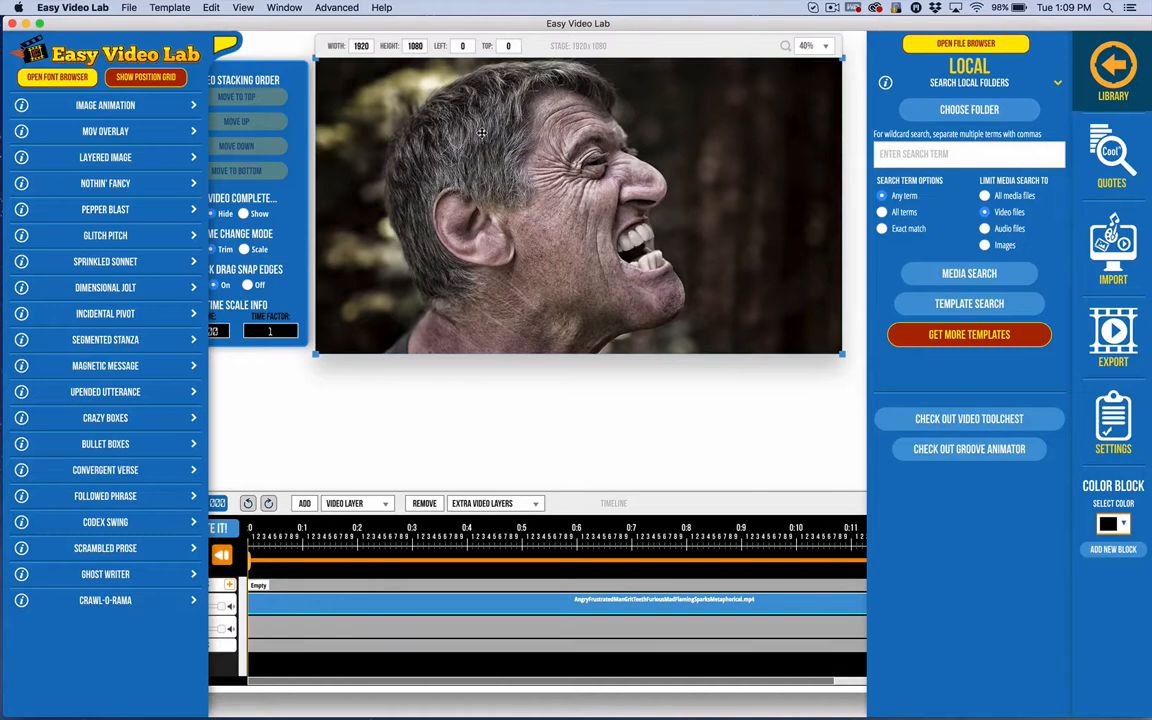
click(1113, 71)
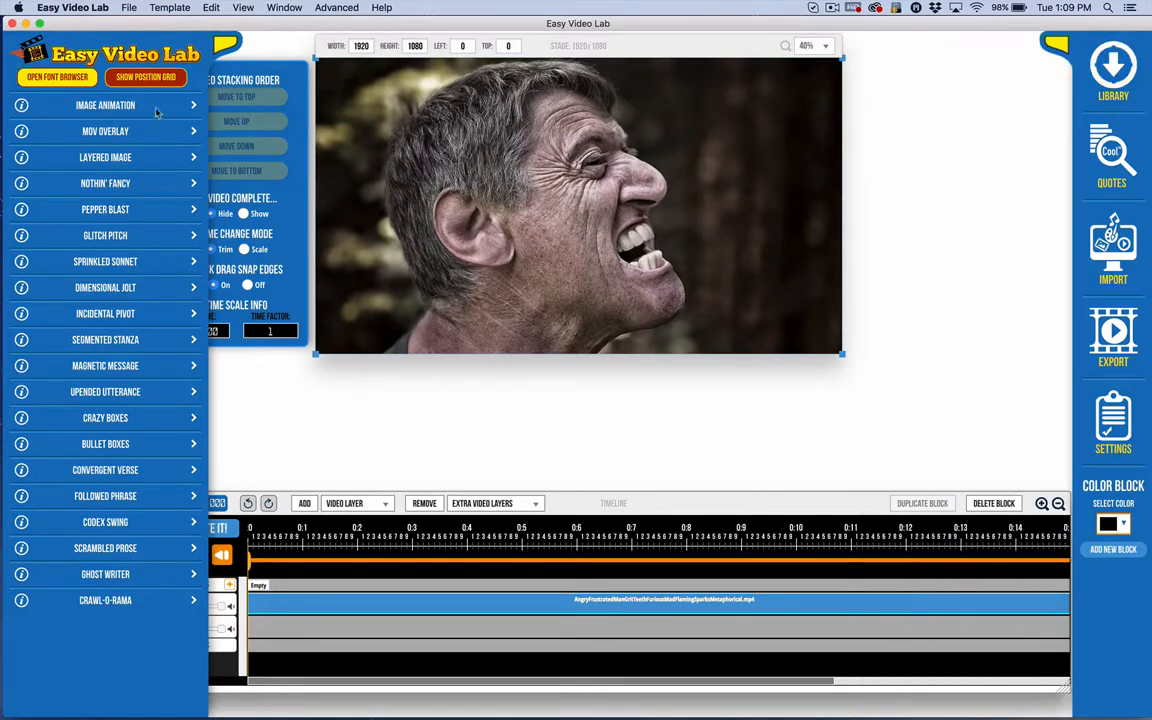
Step: Examine the available options of the Image Animation and Layered Image animation types
click(103, 106)
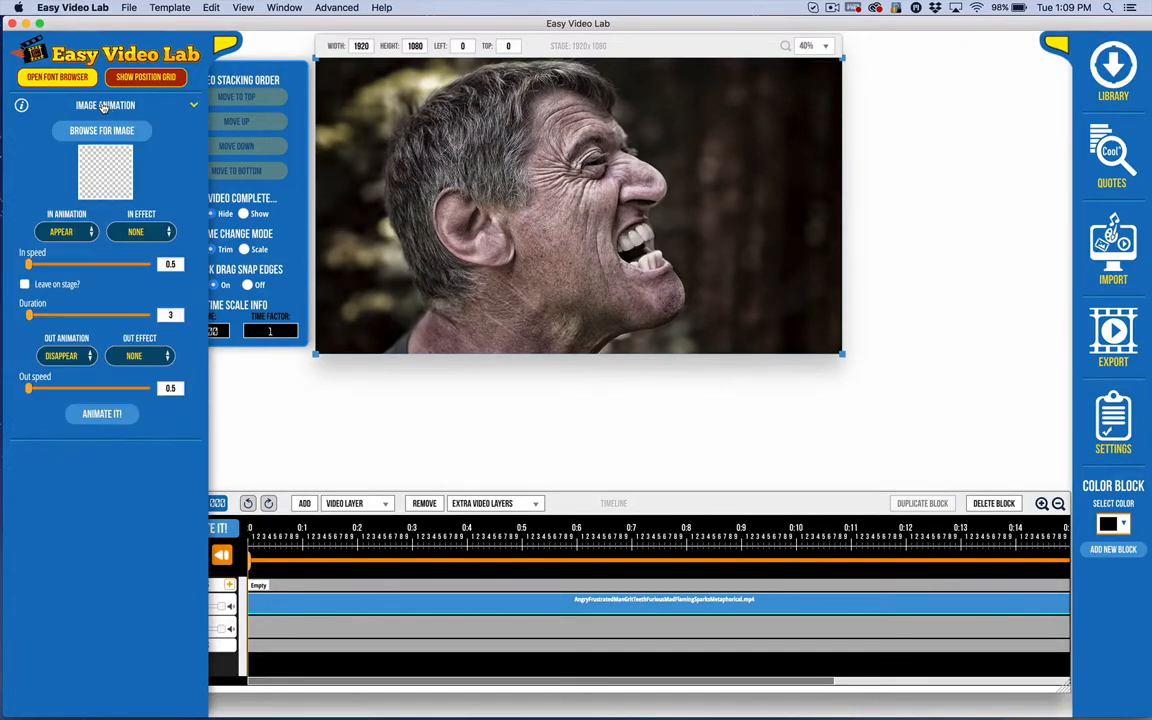
click(103, 106)
click(102, 155)
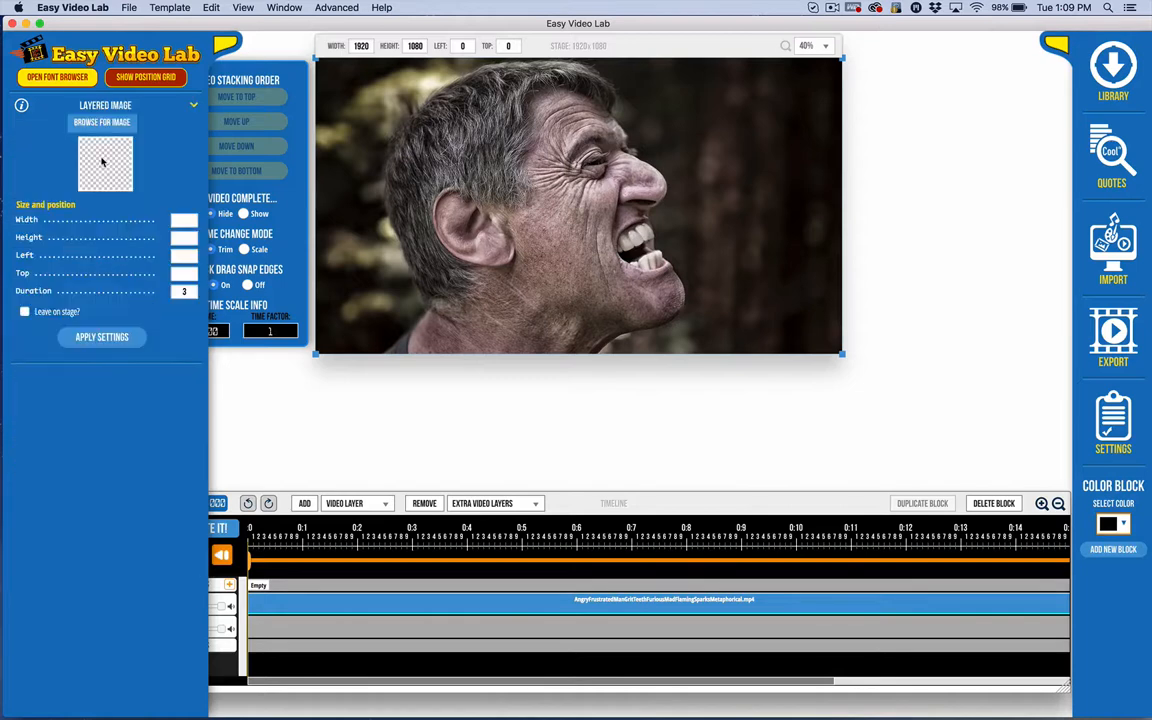
click(93, 102)
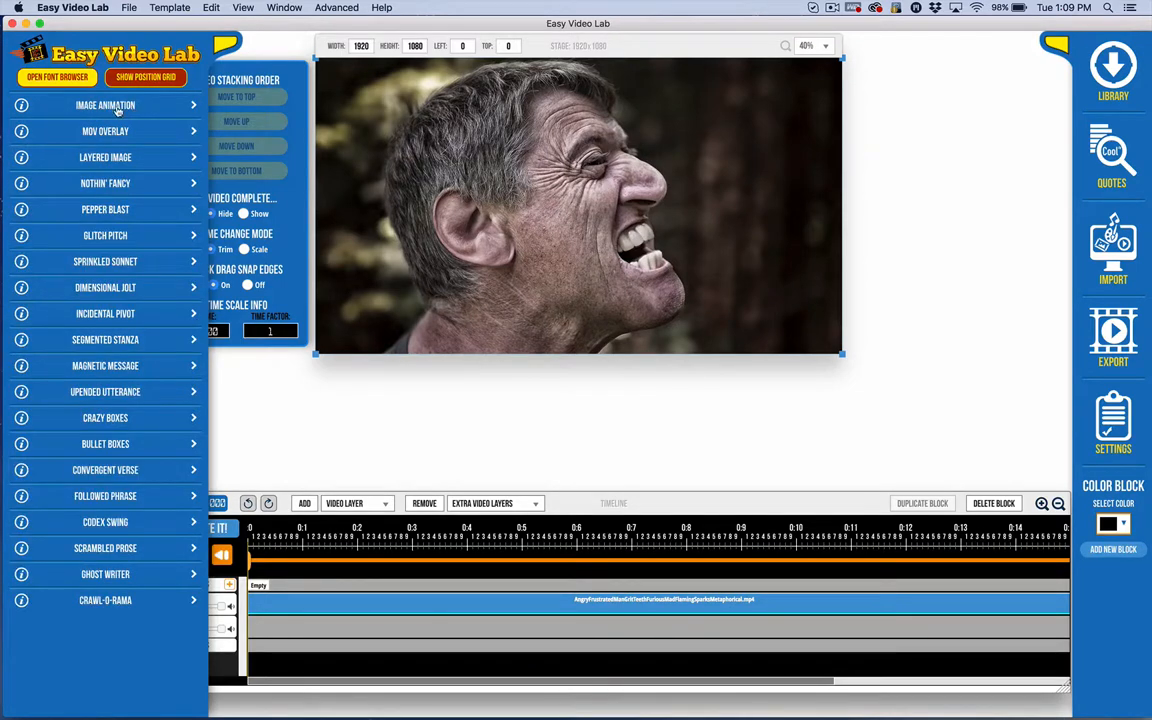
click(118, 104)
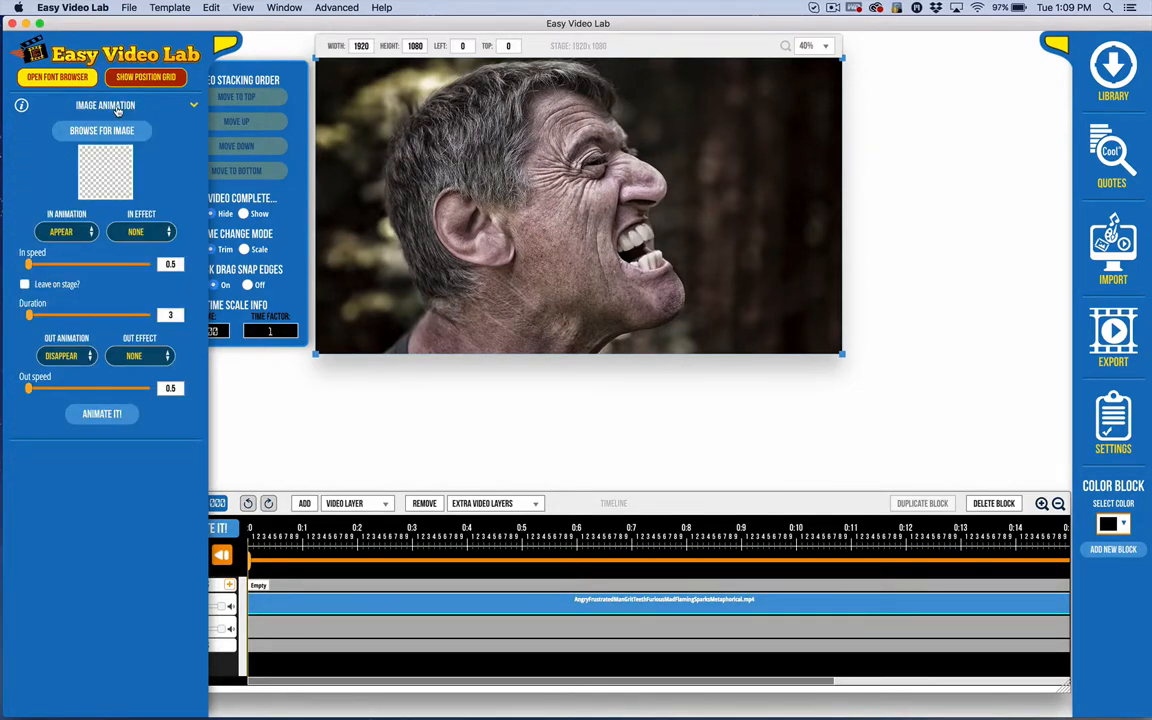
click(118, 106)
click(113, 156)
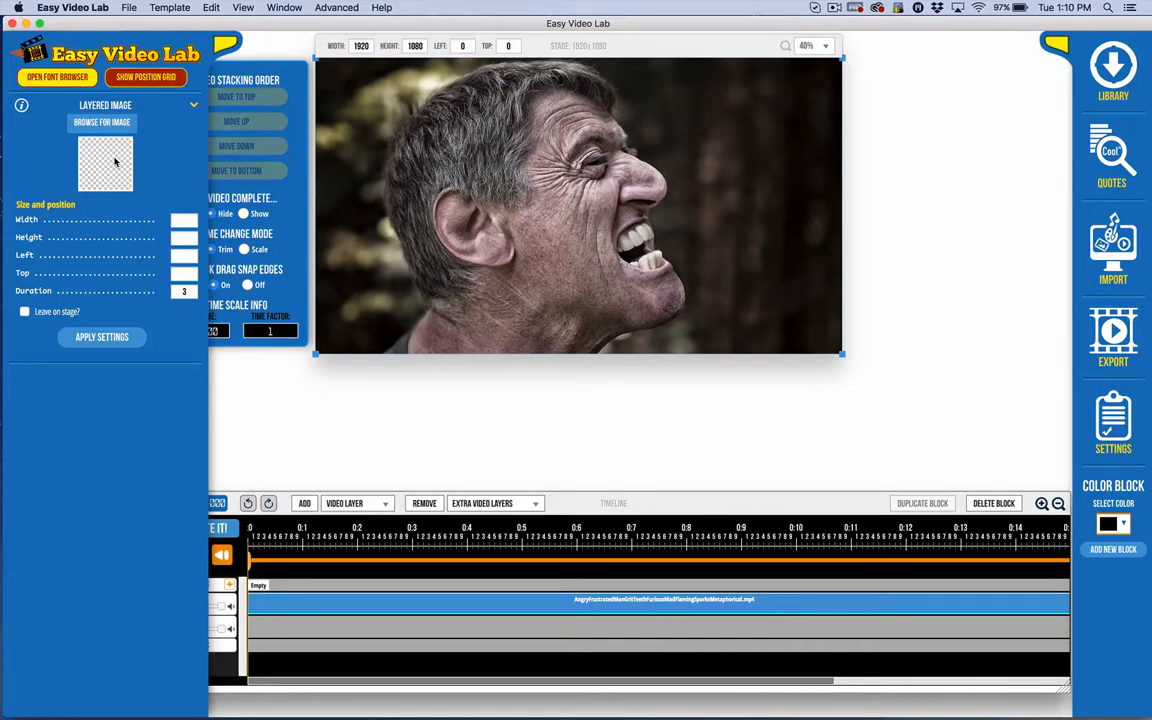
click(92, 102)
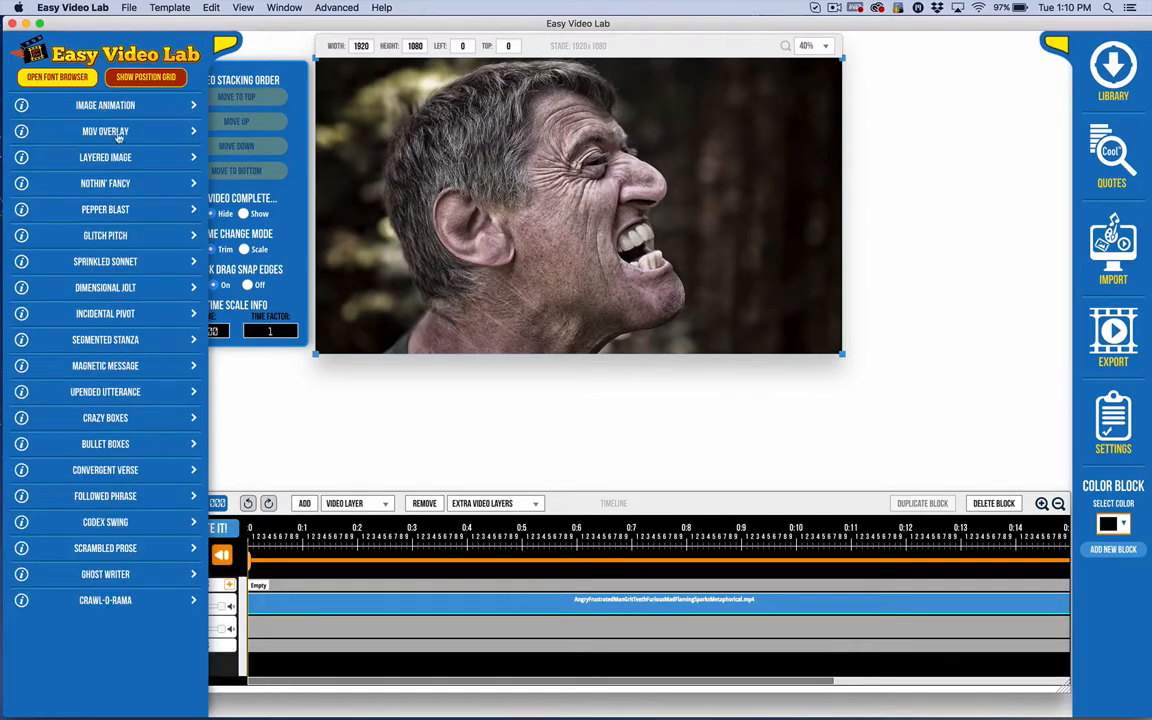
Step: Examine the MOV Overlay options and its MOV file chooser, cancel the chooser and return to the animation types
click(110, 126)
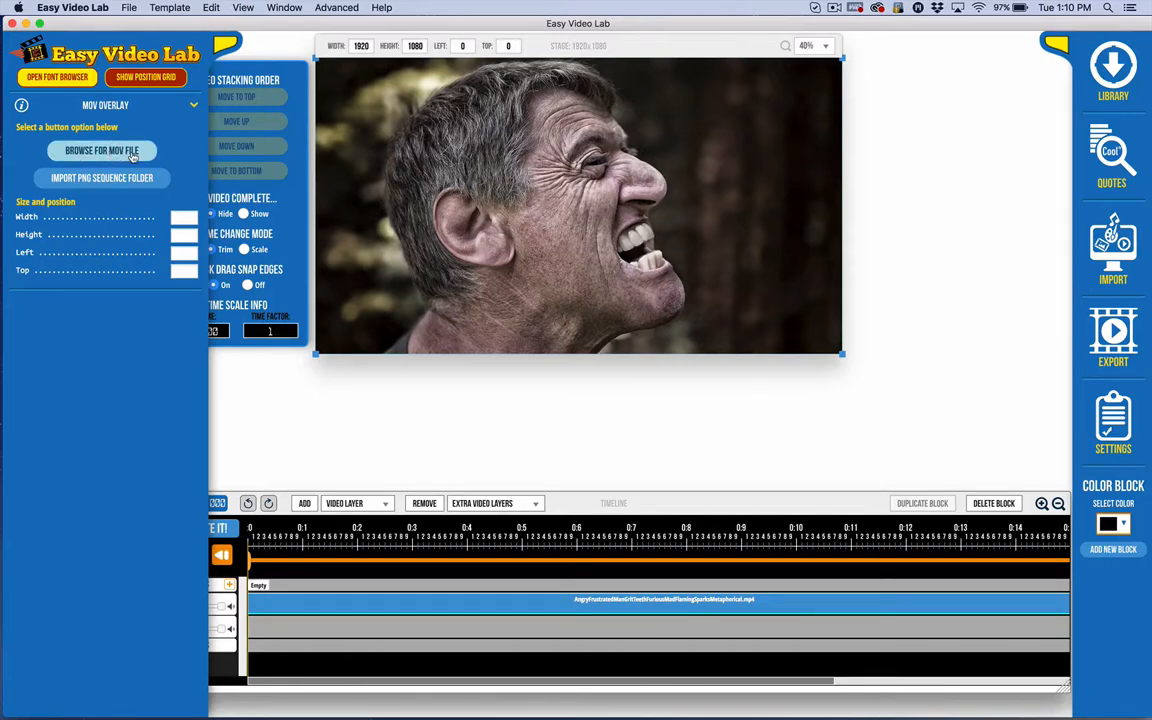
click(132, 155)
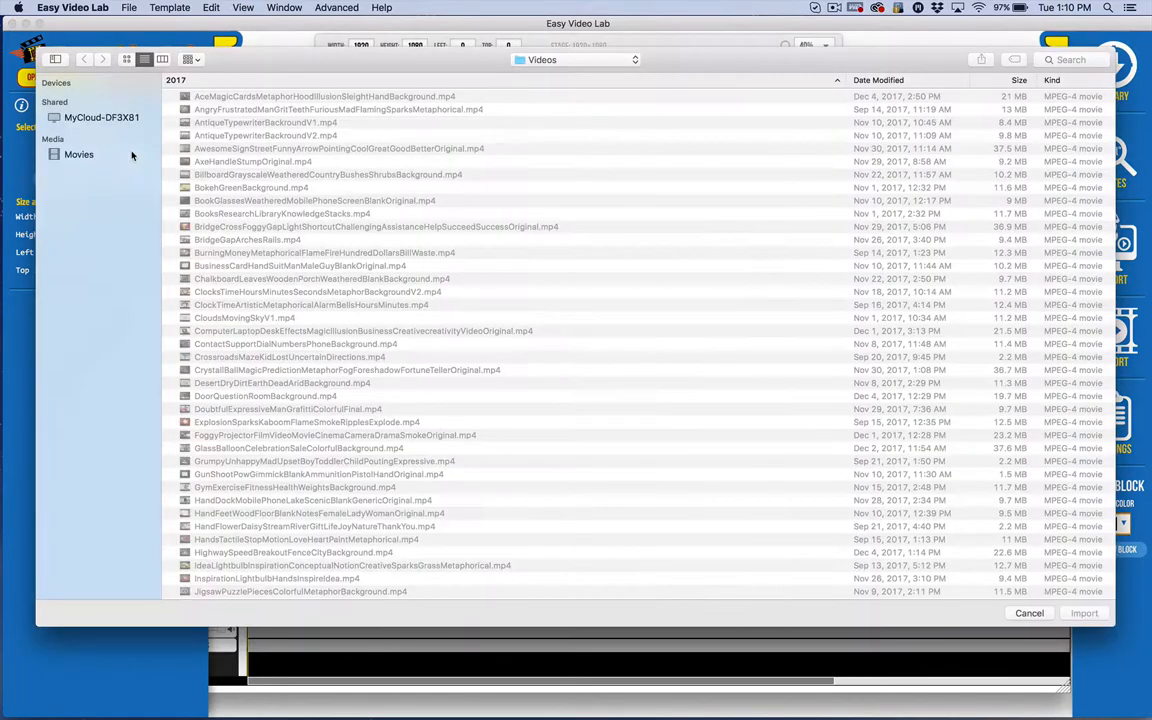
click(1041, 614)
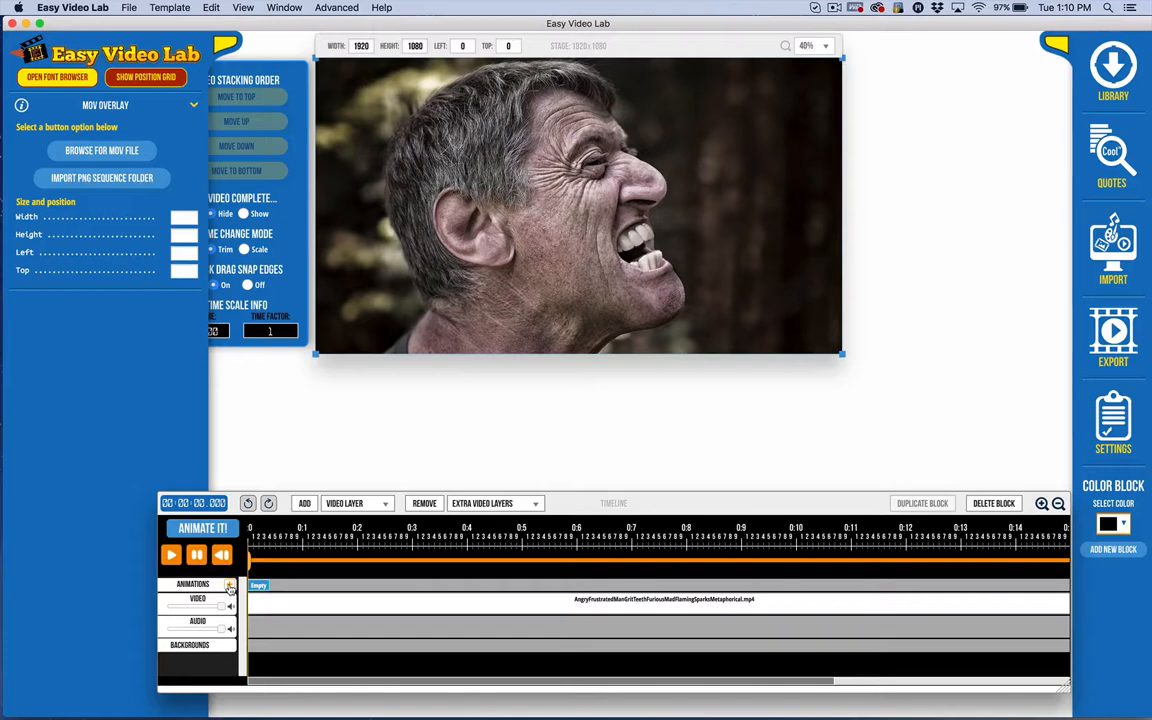
click(94, 105)
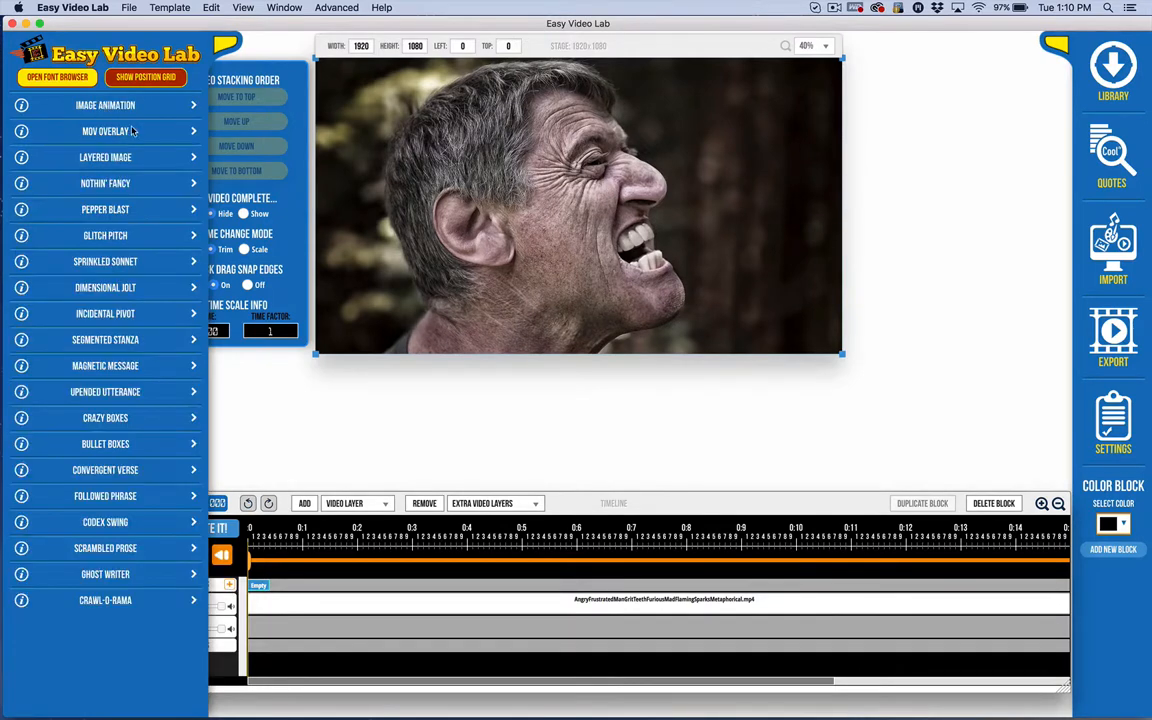
Step: Start choosing an image for an Image Animation and open the PNG Files folder inside Assets
click(106, 104)
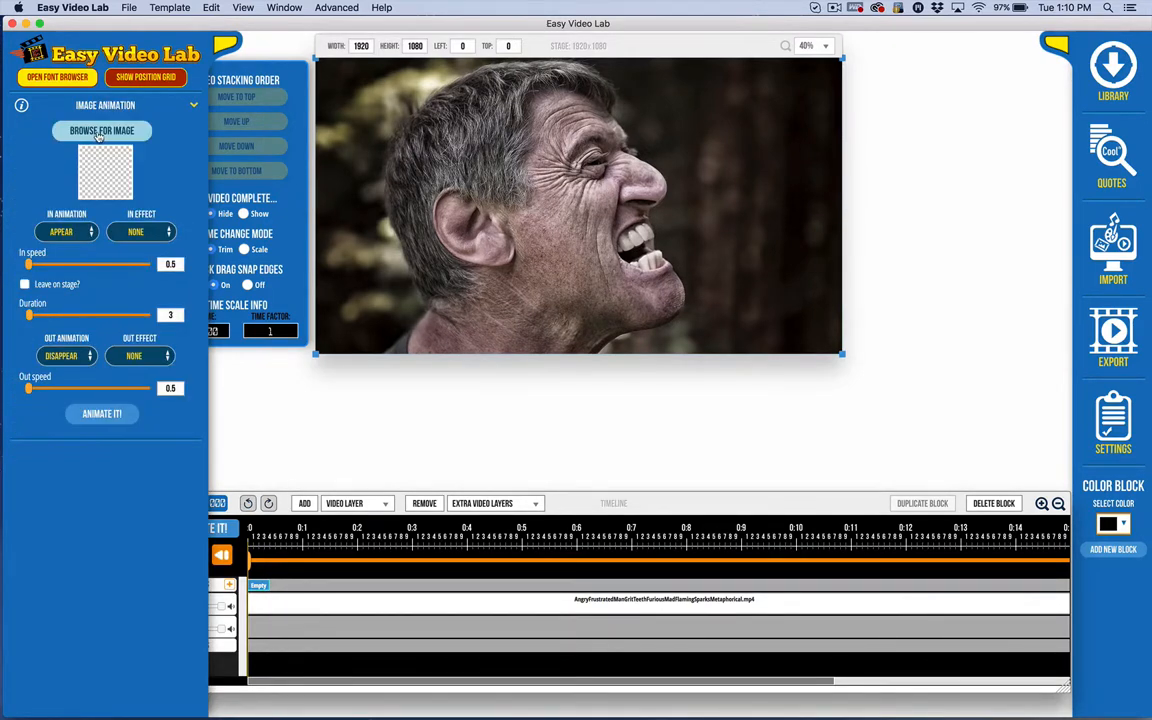
click(98, 133)
click(542, 59)
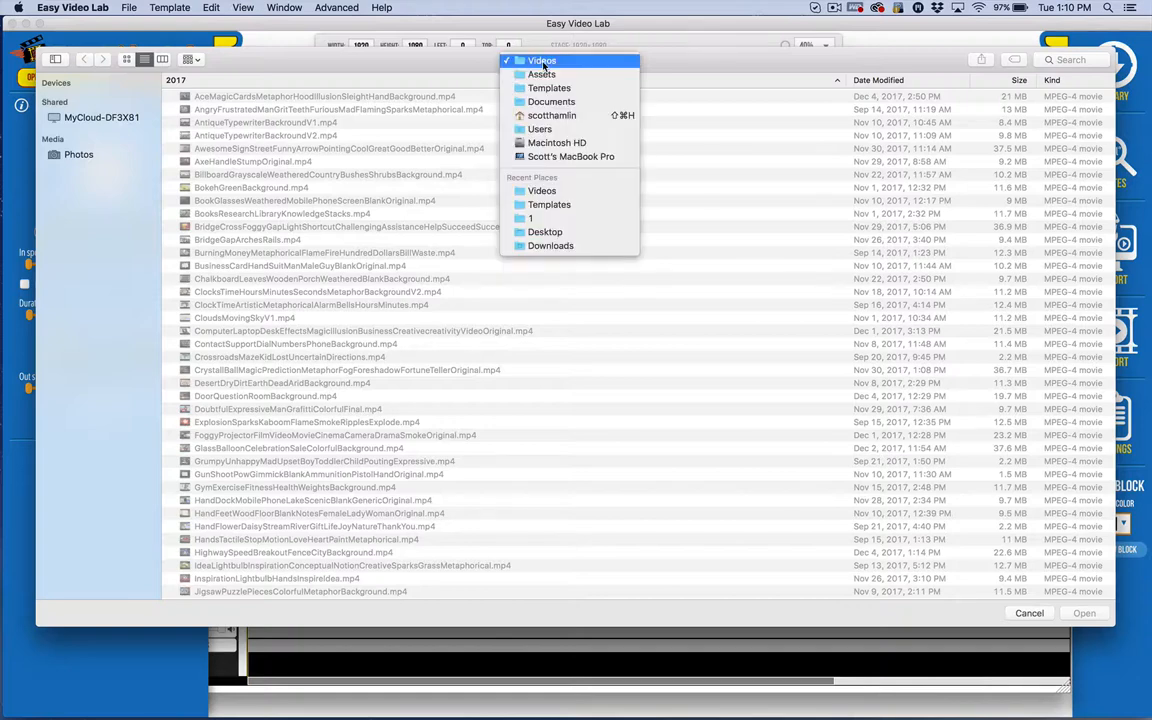
click(541, 74)
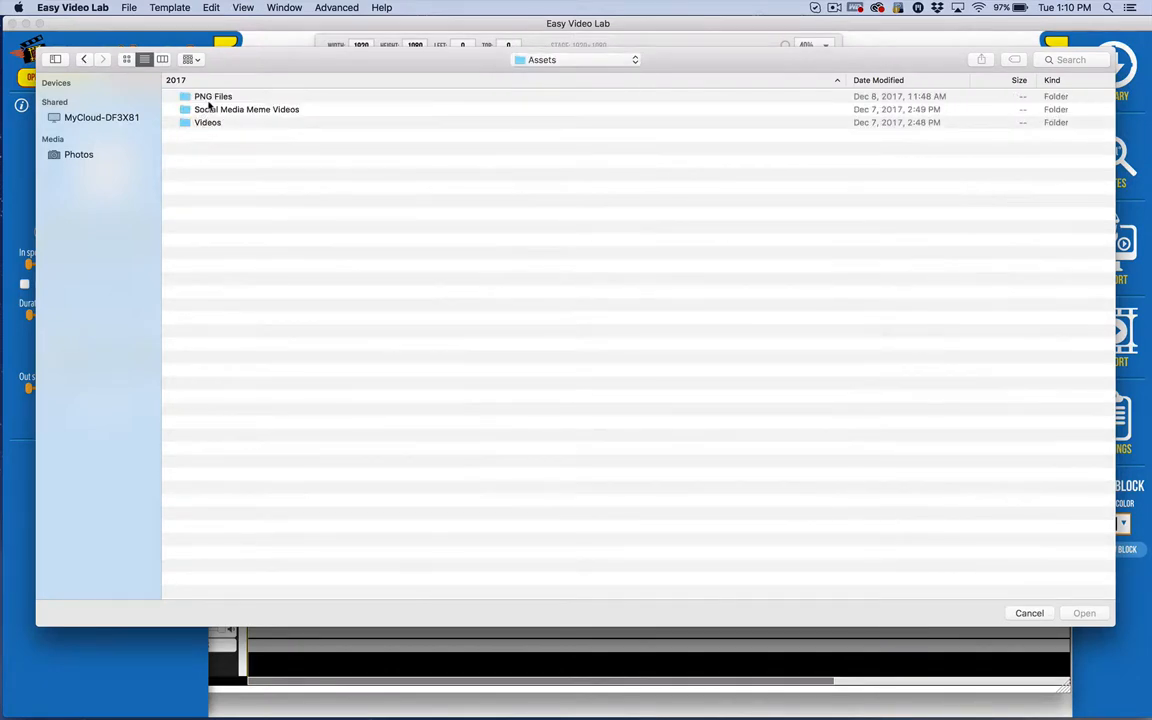
double_click(210, 99)
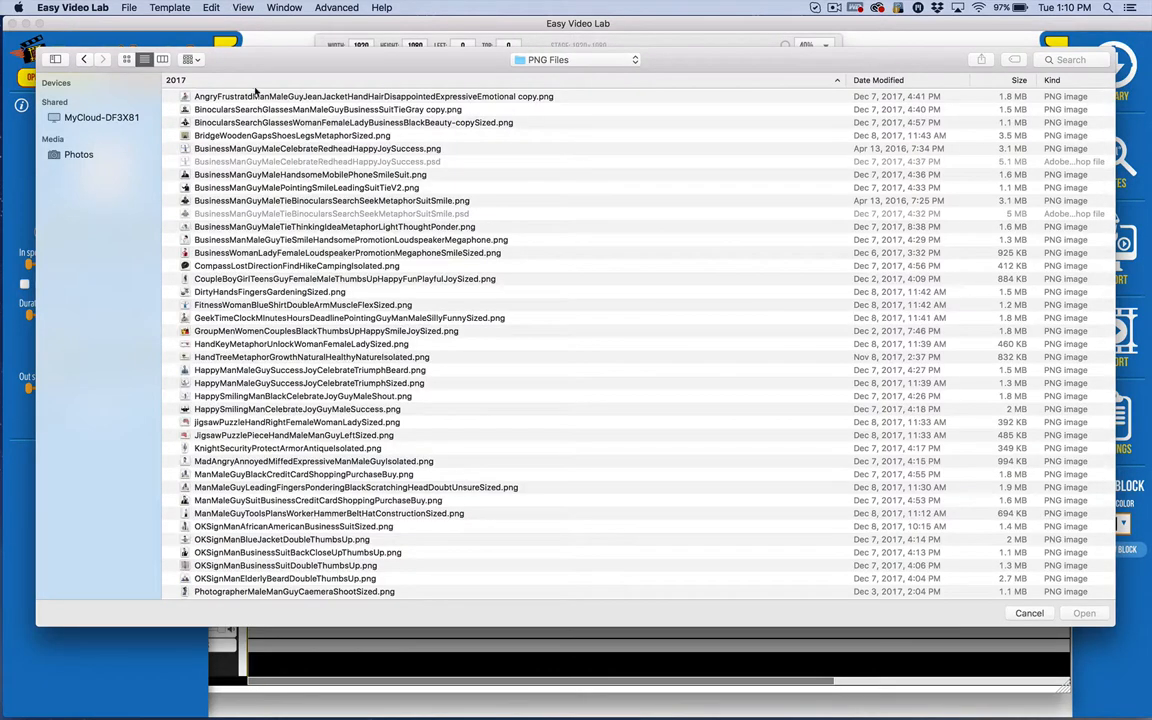
Step: Look through the images in the PNG Files folder and display them as thumbnails instead of a list
click(255, 97)
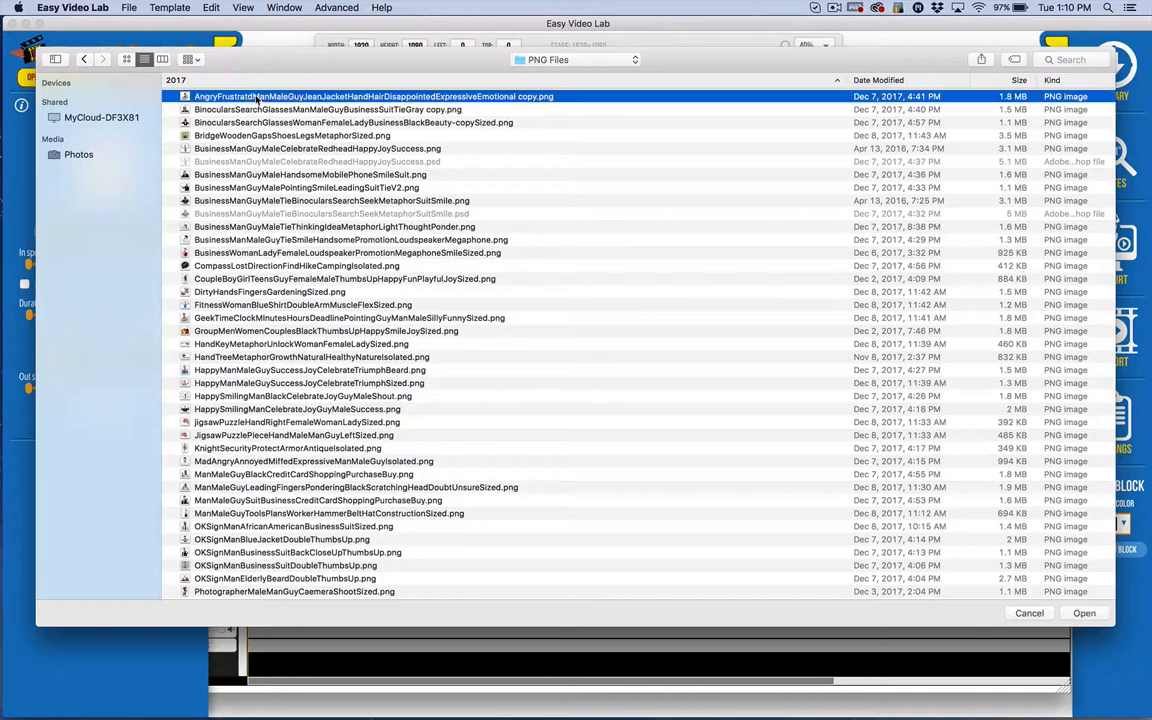
click(248, 267)
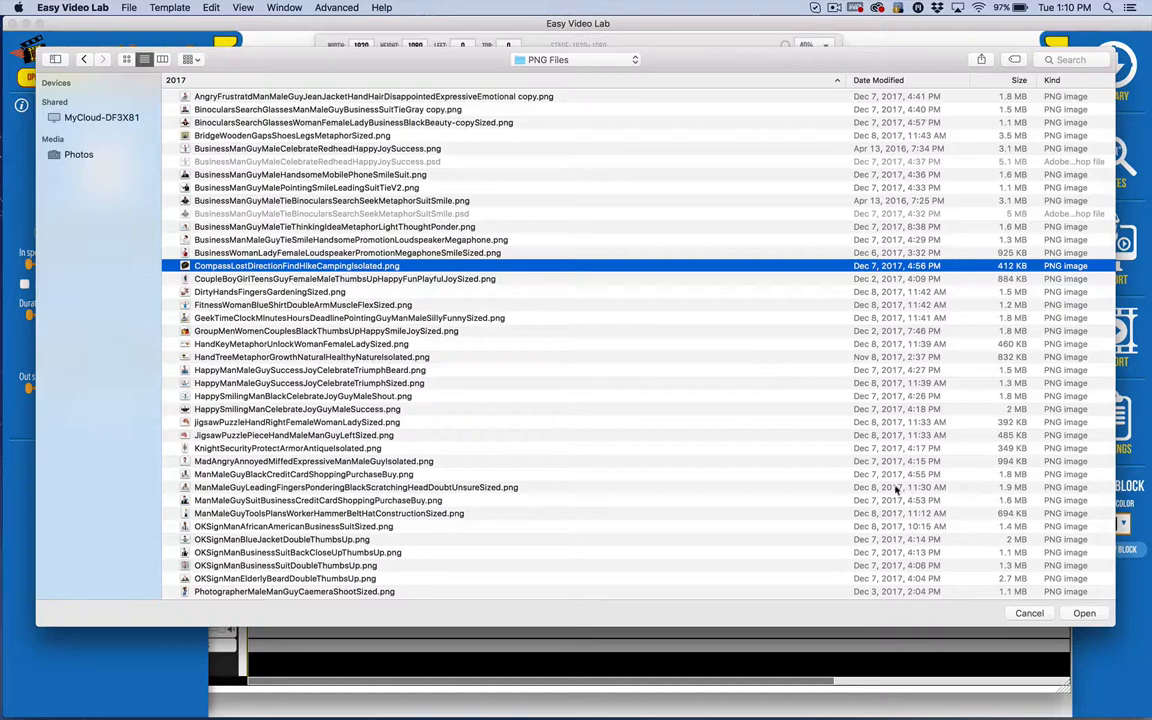
scroll(286, 484, down, 10)
scroll(240, 300, up, 10)
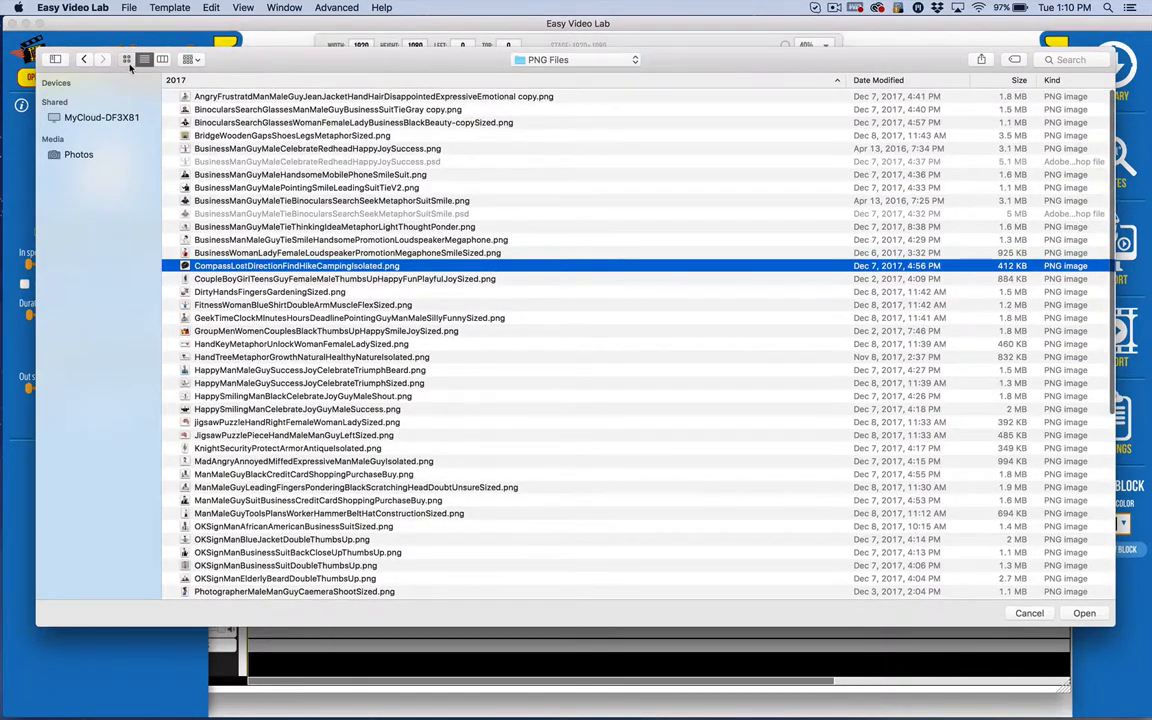
click(125, 59)
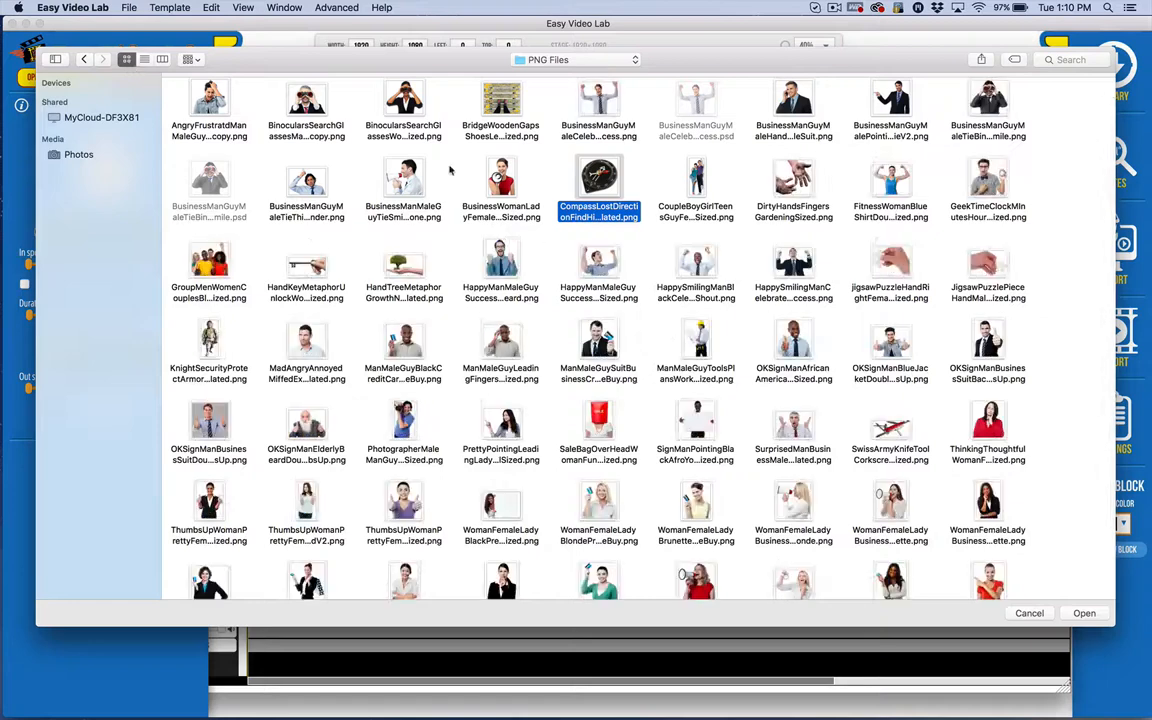
click(144, 60)
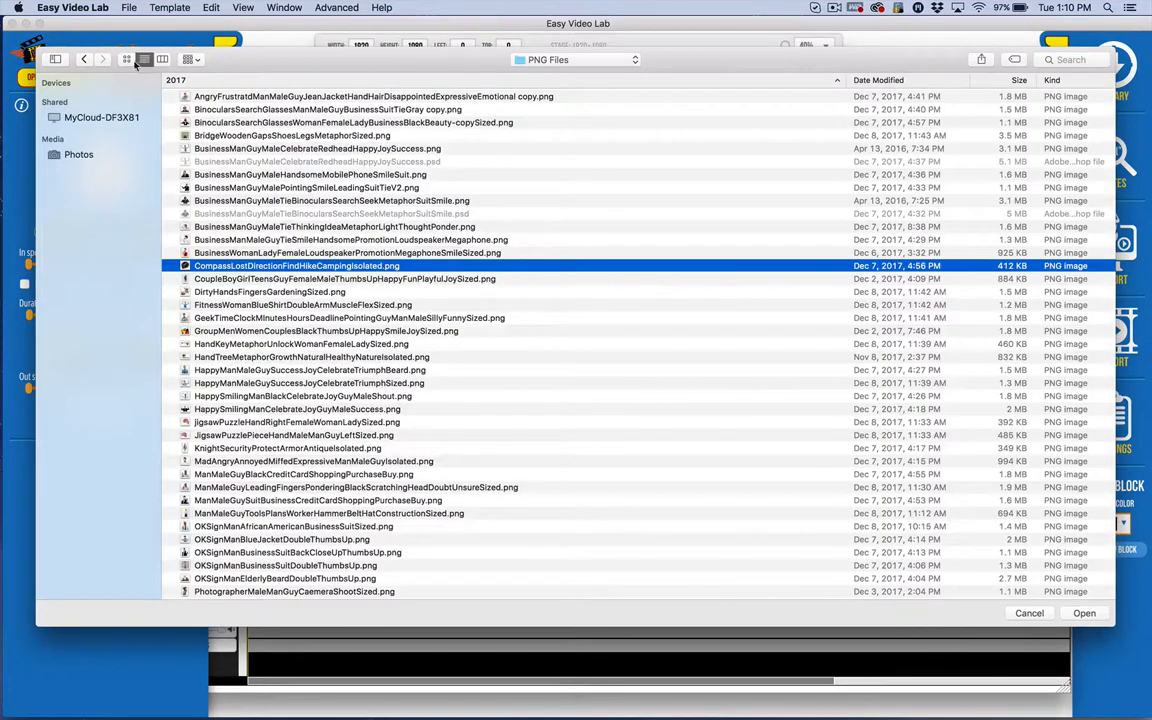
click(127, 60)
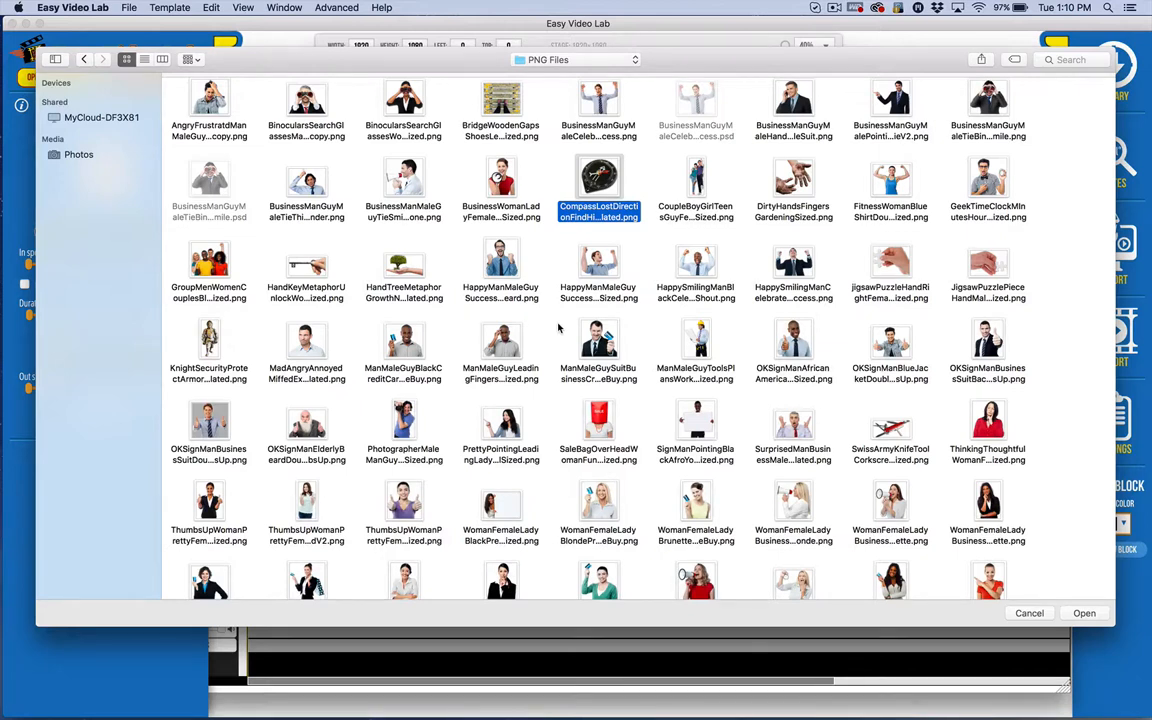
Step: Load the Swiss Army knife PNG as the image of the Image Animation
click(772, 177)
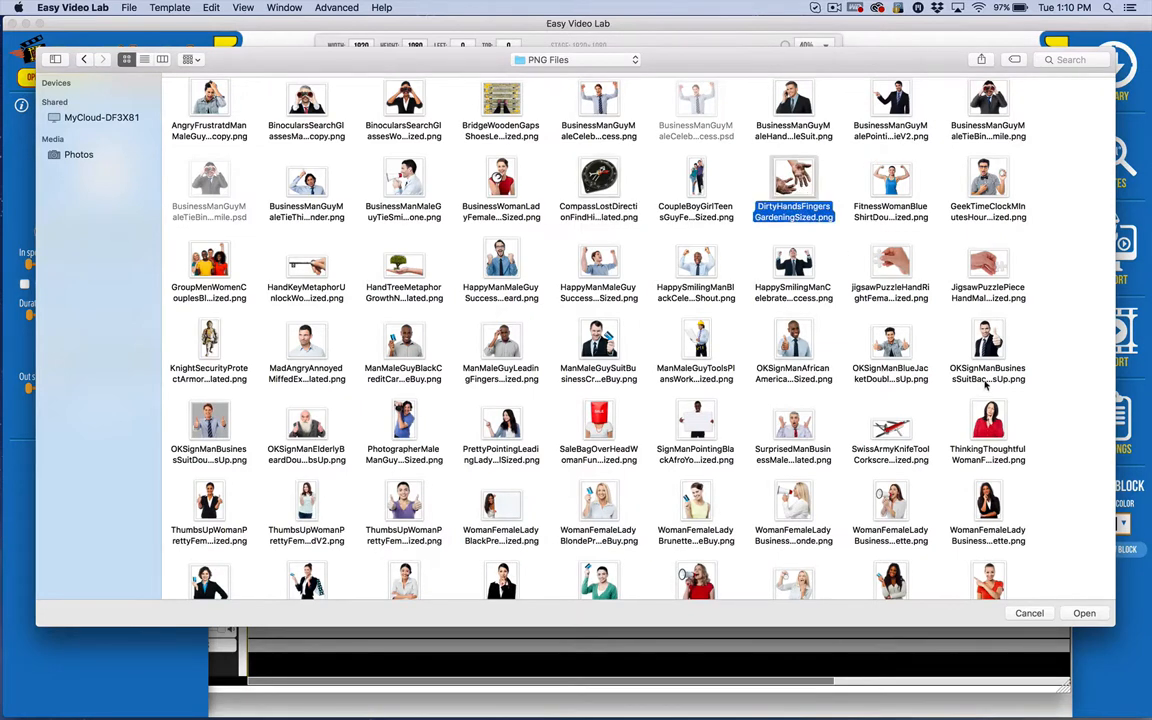
click(897, 430)
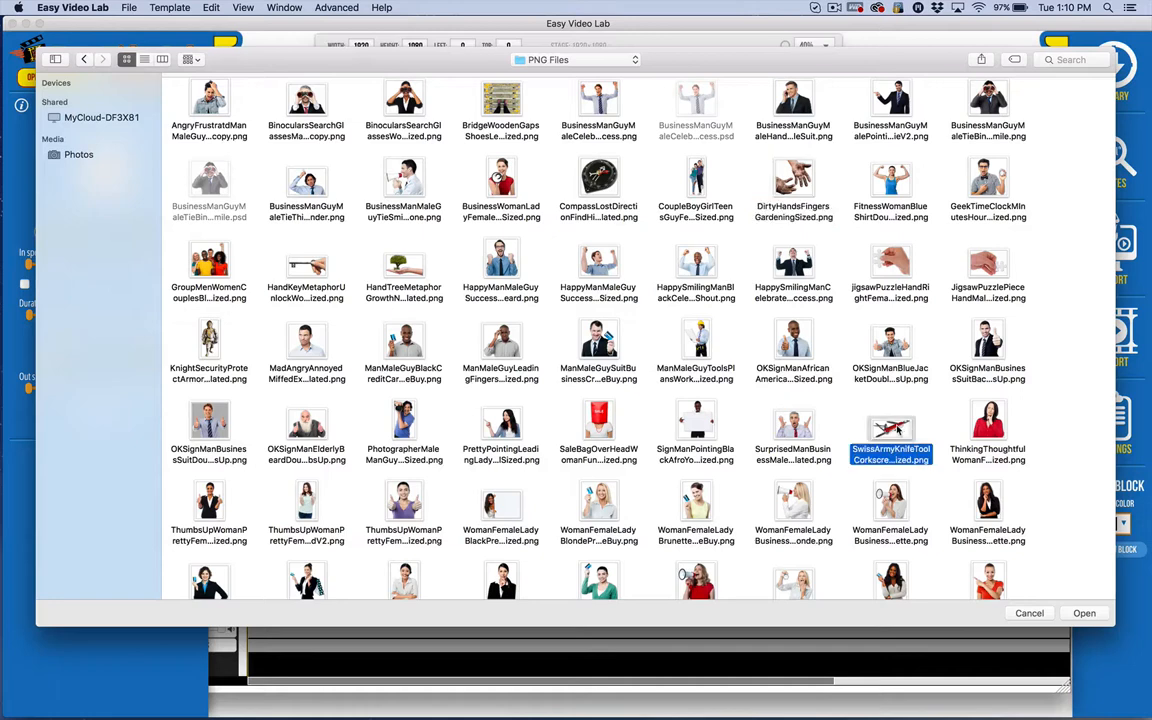
click(1081, 612)
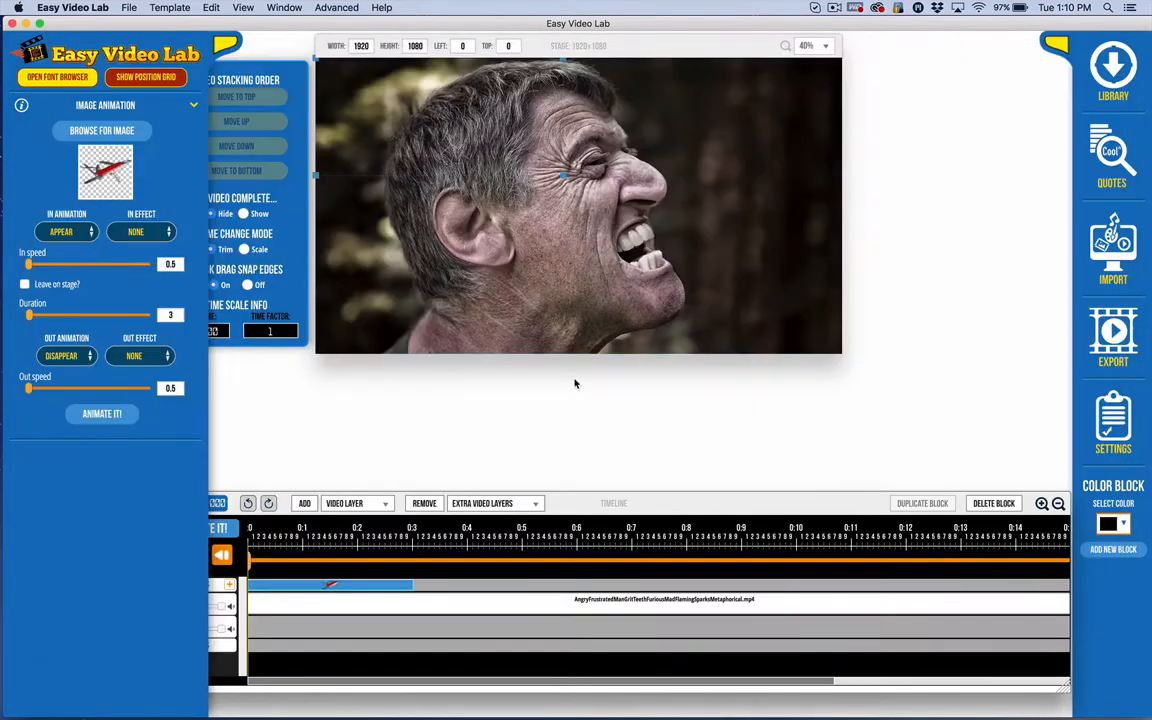
Step: Set the knife's in animation to Zoom In, have it left on stage, and animate it
click(306, 586)
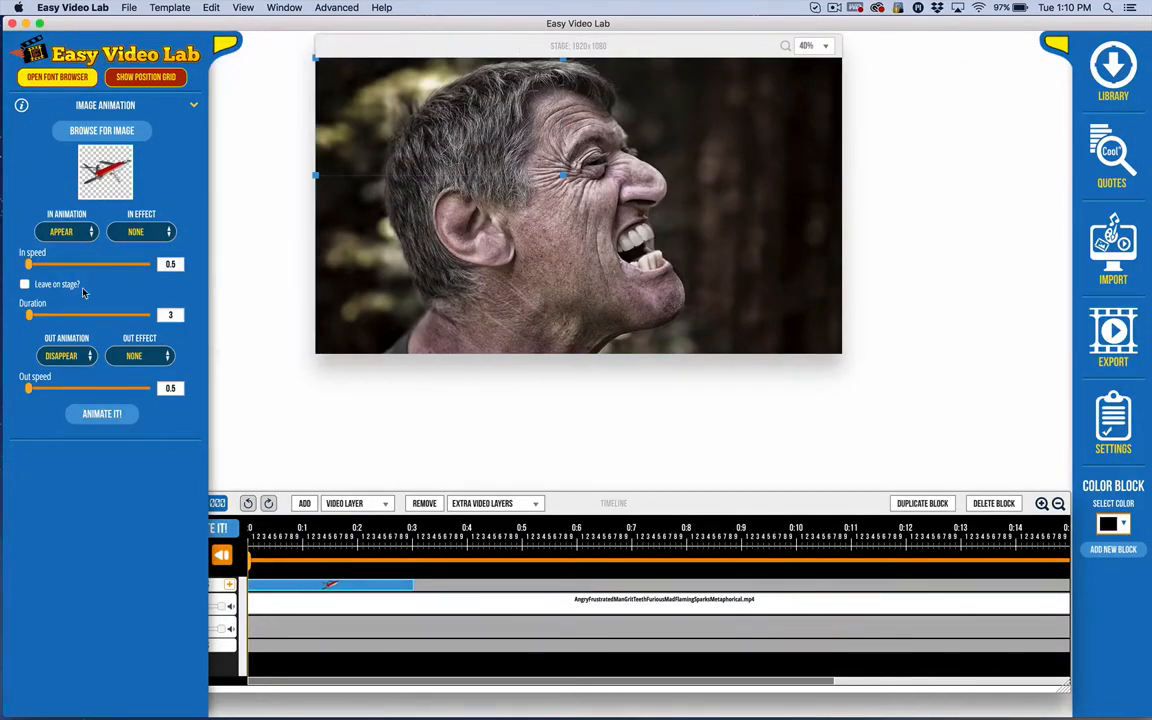
click(62, 232)
click(60, 218)
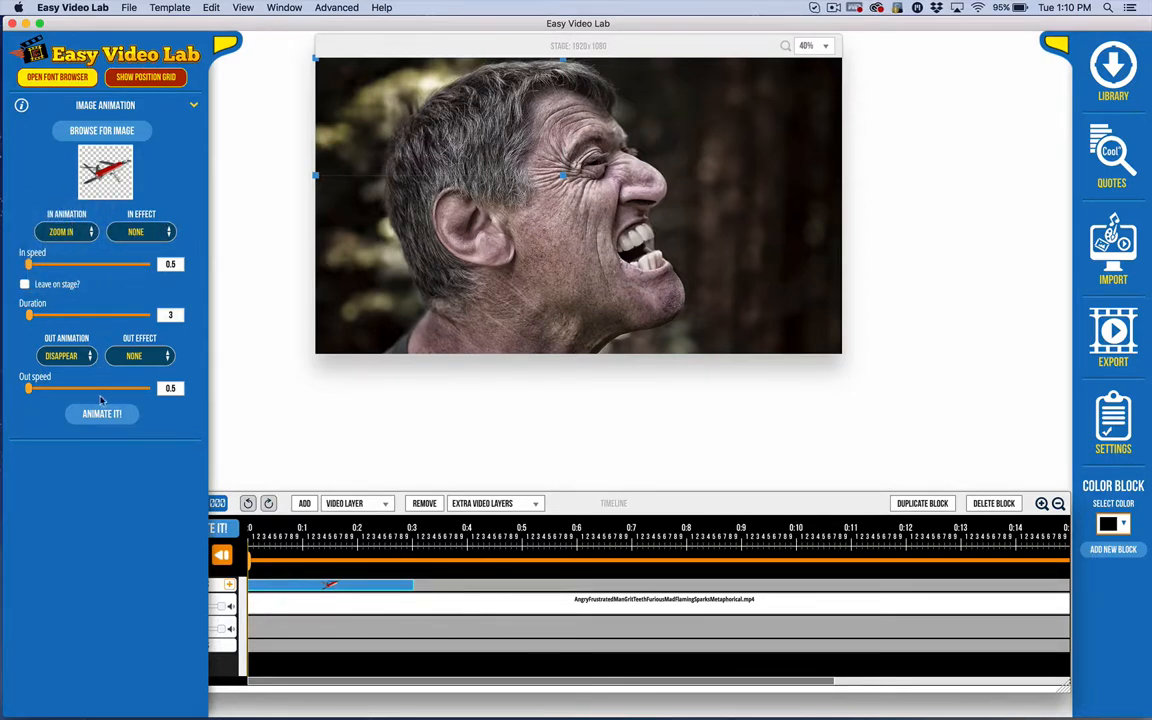
click(24, 284)
click(96, 420)
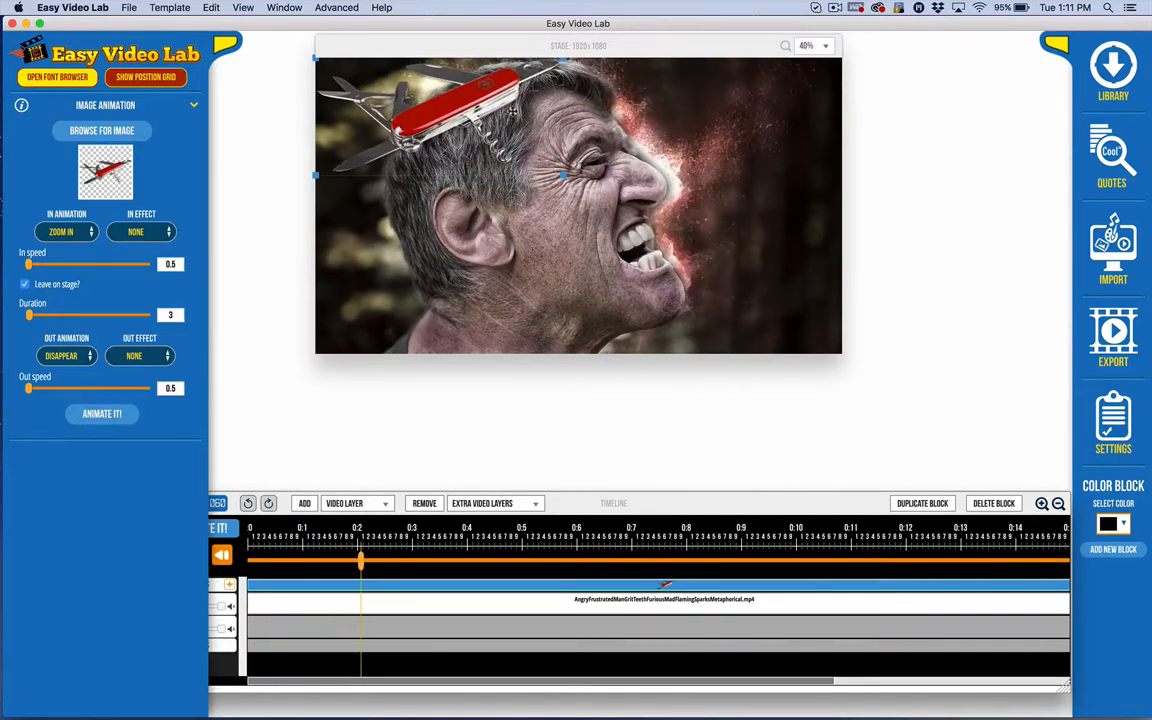
Step: Move the knife over the man's face near the stage centre, replay the animation, and return to the animation types
drag(516, 94, 655, 183)
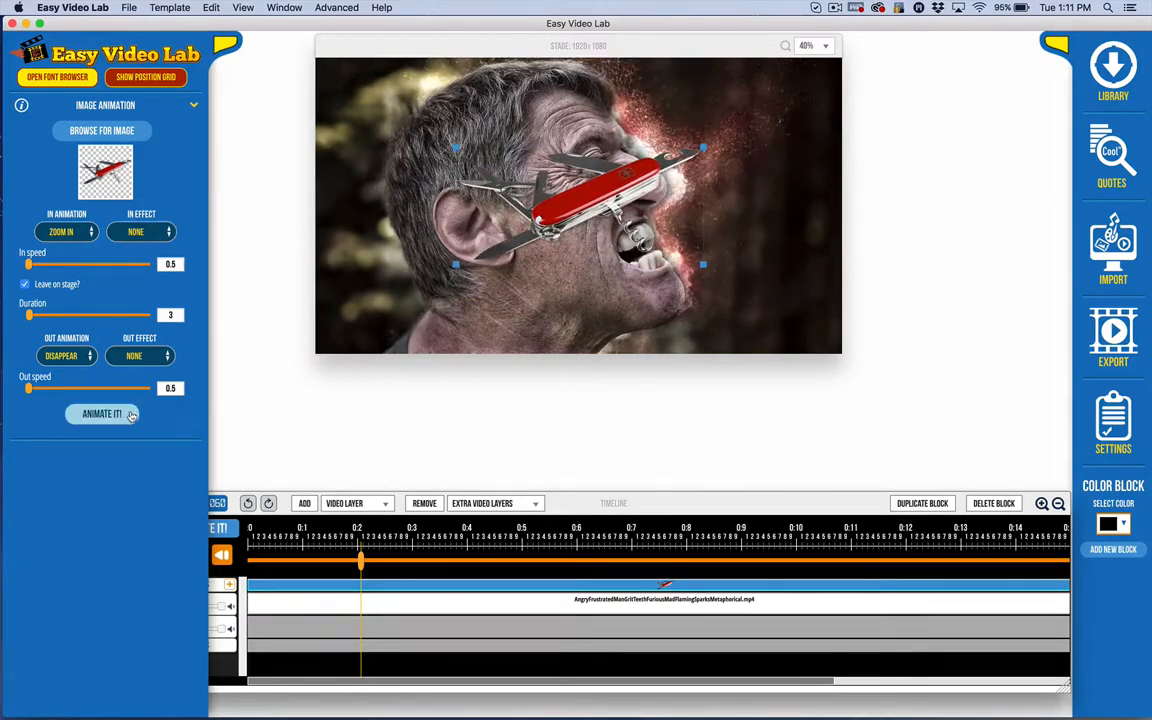
click(110, 413)
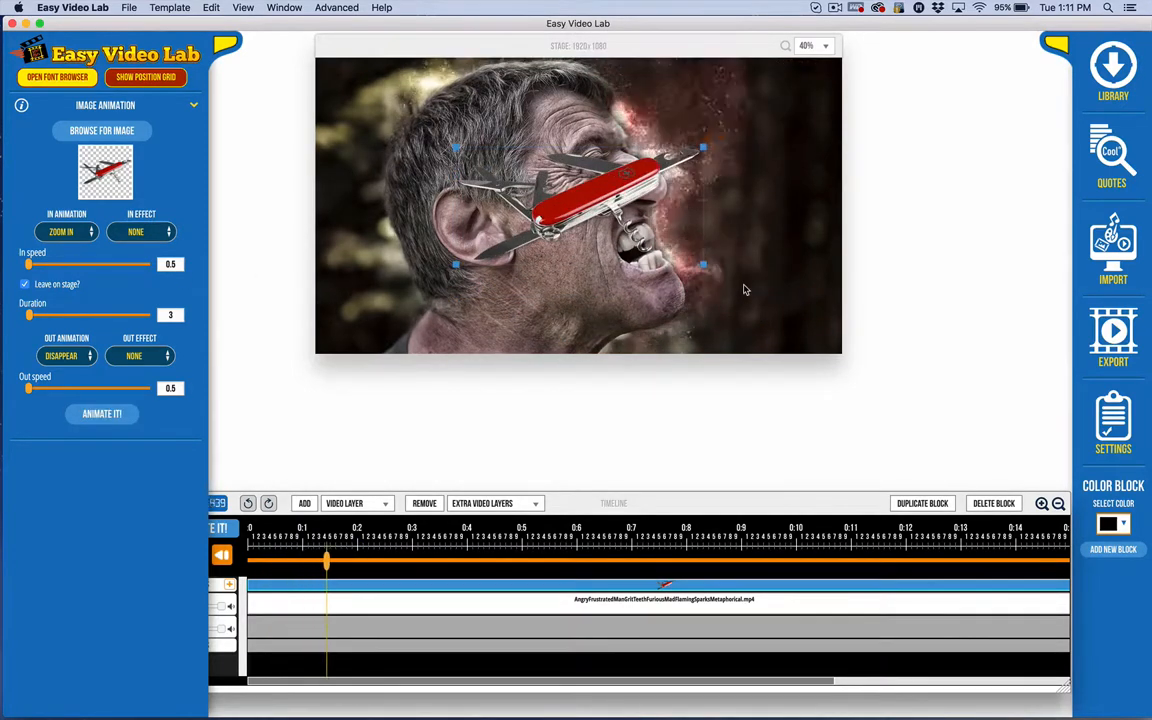
click(124, 108)
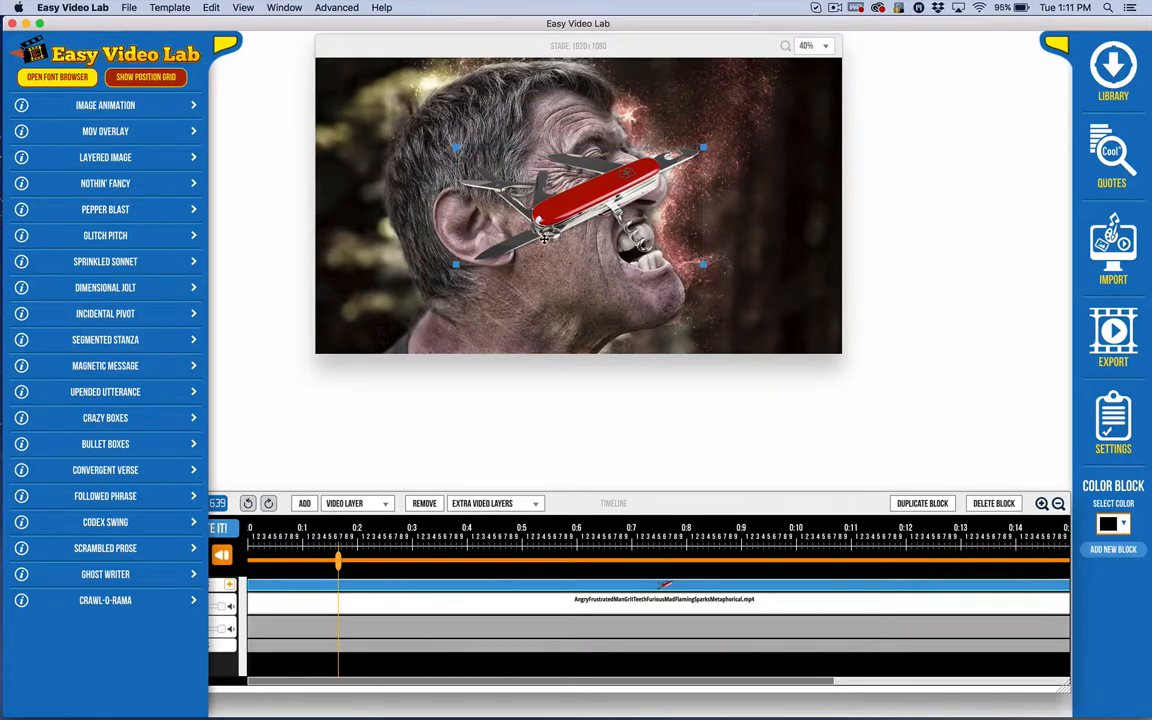
Step: Open the library and choose the PNG Files folder as the local search folder
click(1110, 68)
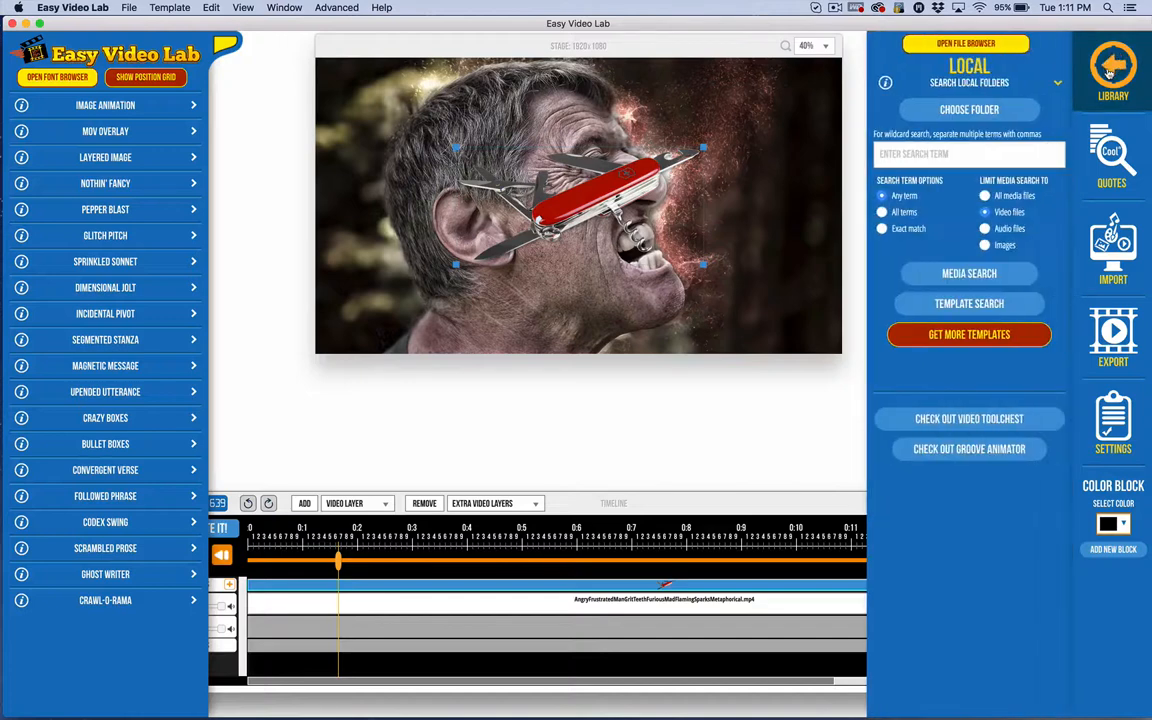
click(968, 110)
click(547, 45)
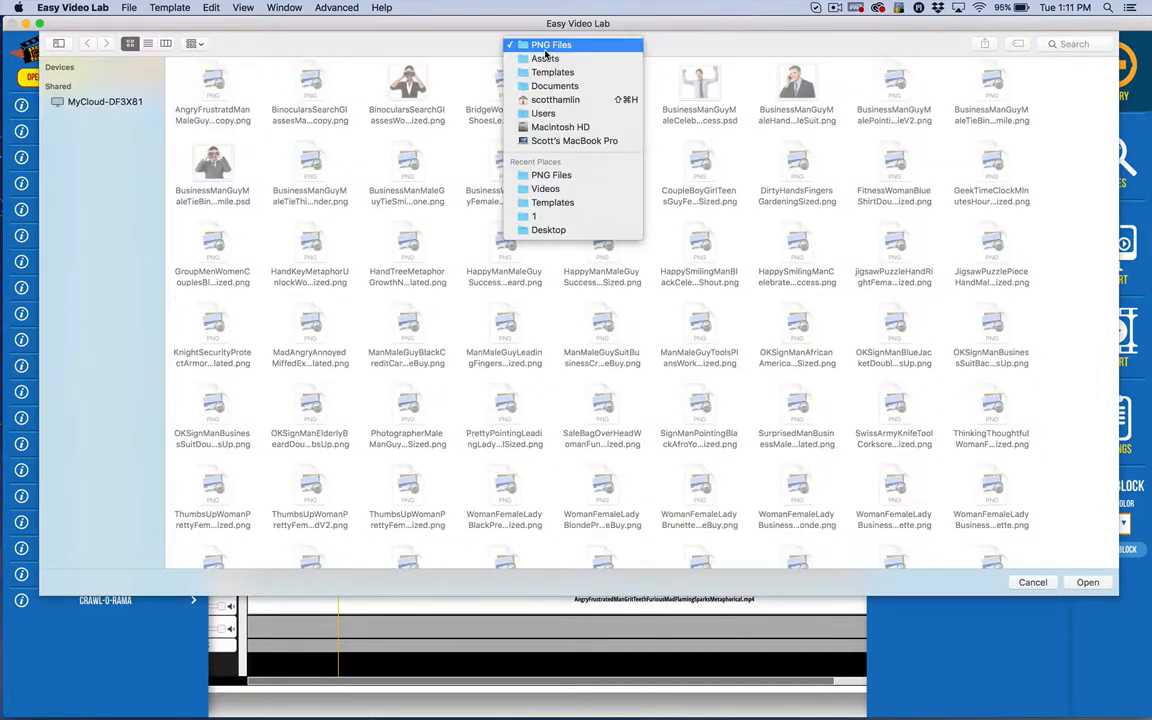
click(704, 50)
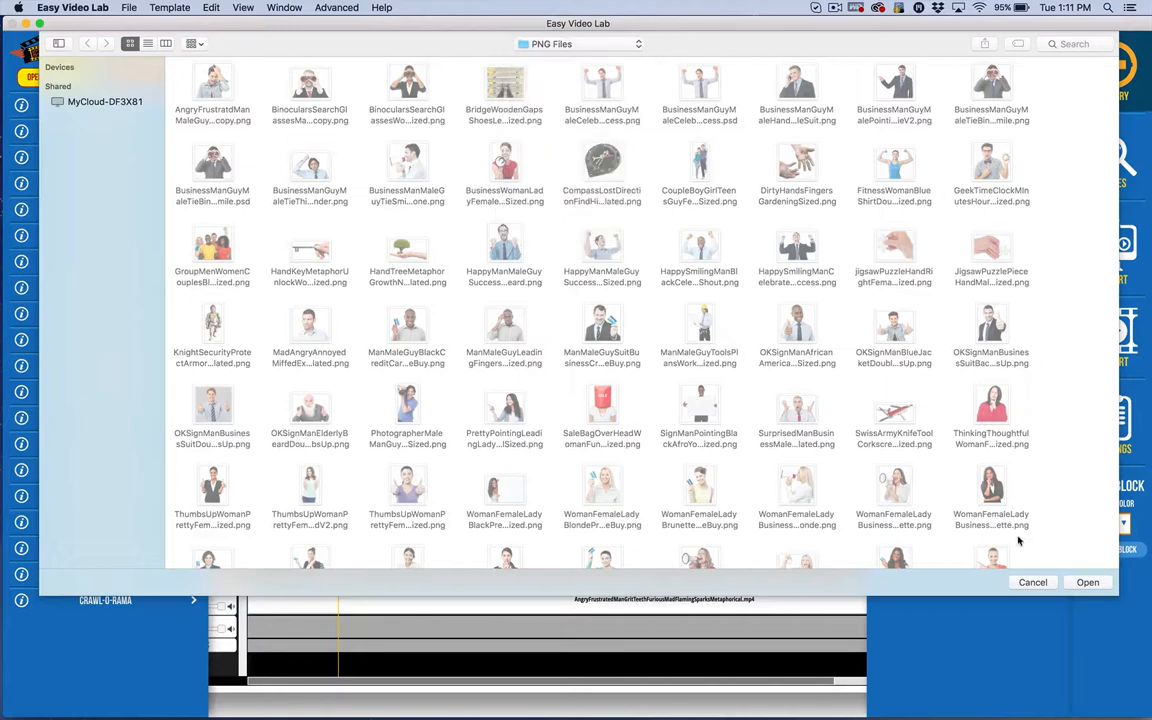
click(1079, 582)
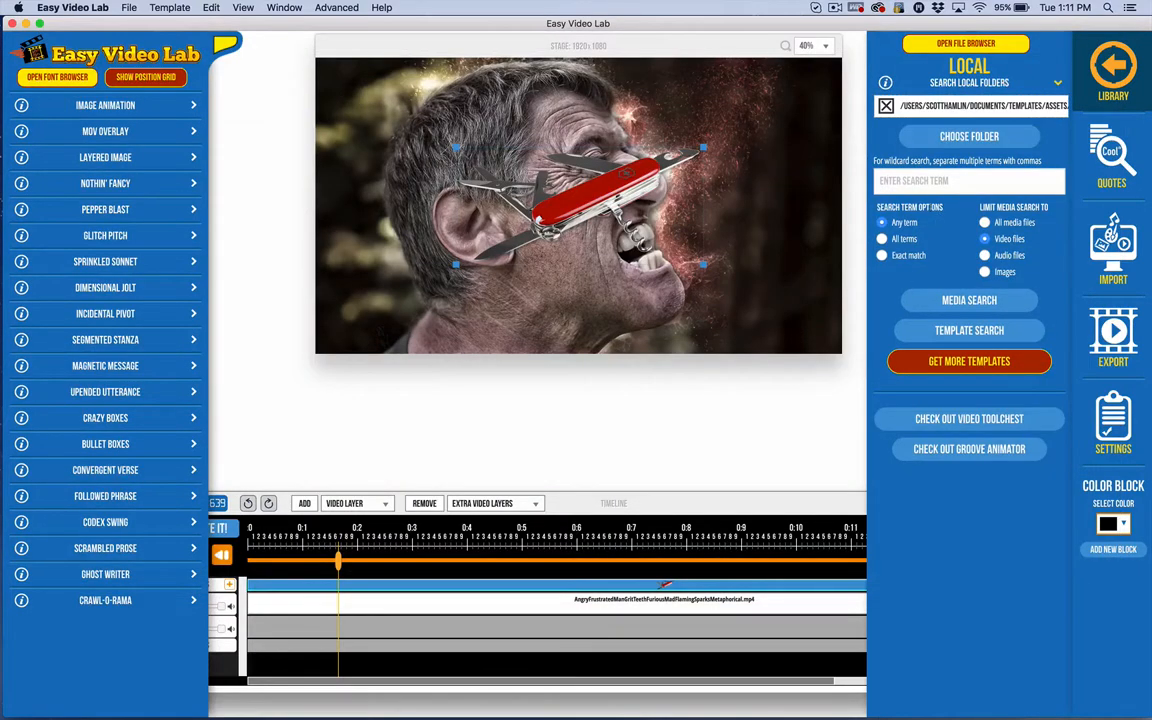
Step: Enter "MAN" as the library search term and limit the media search to images
click(905, 180)
text(MAN)
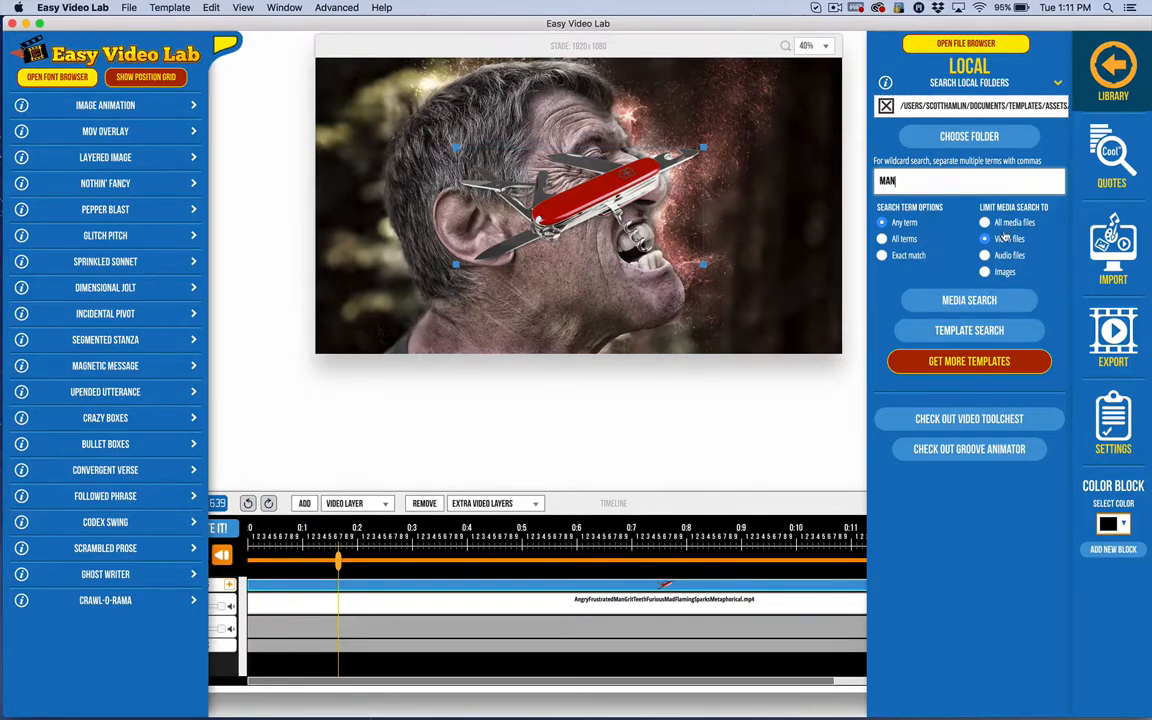
click(988, 271)
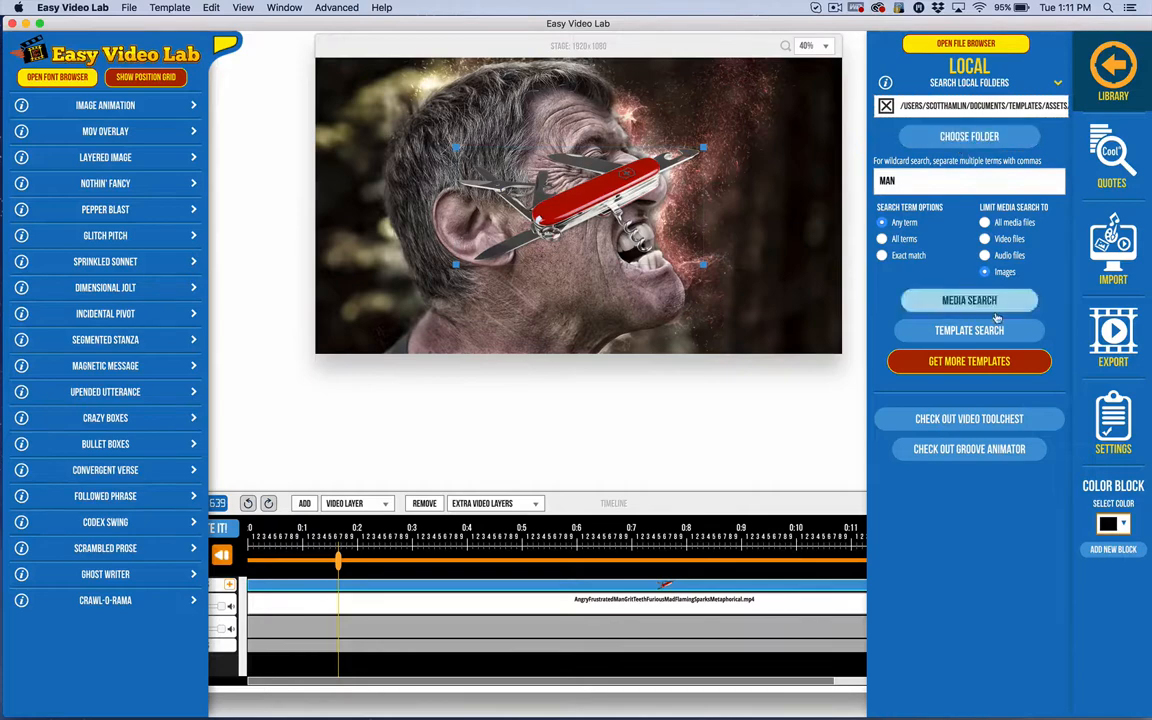
click(990, 329)
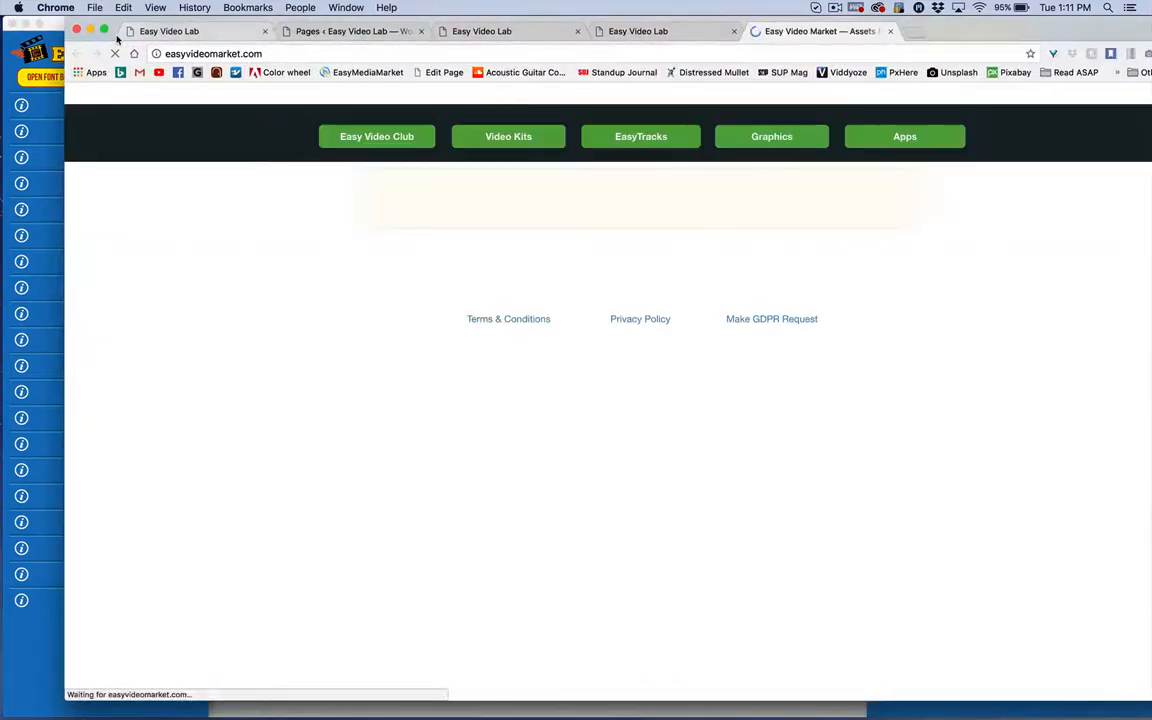
click(90, 29)
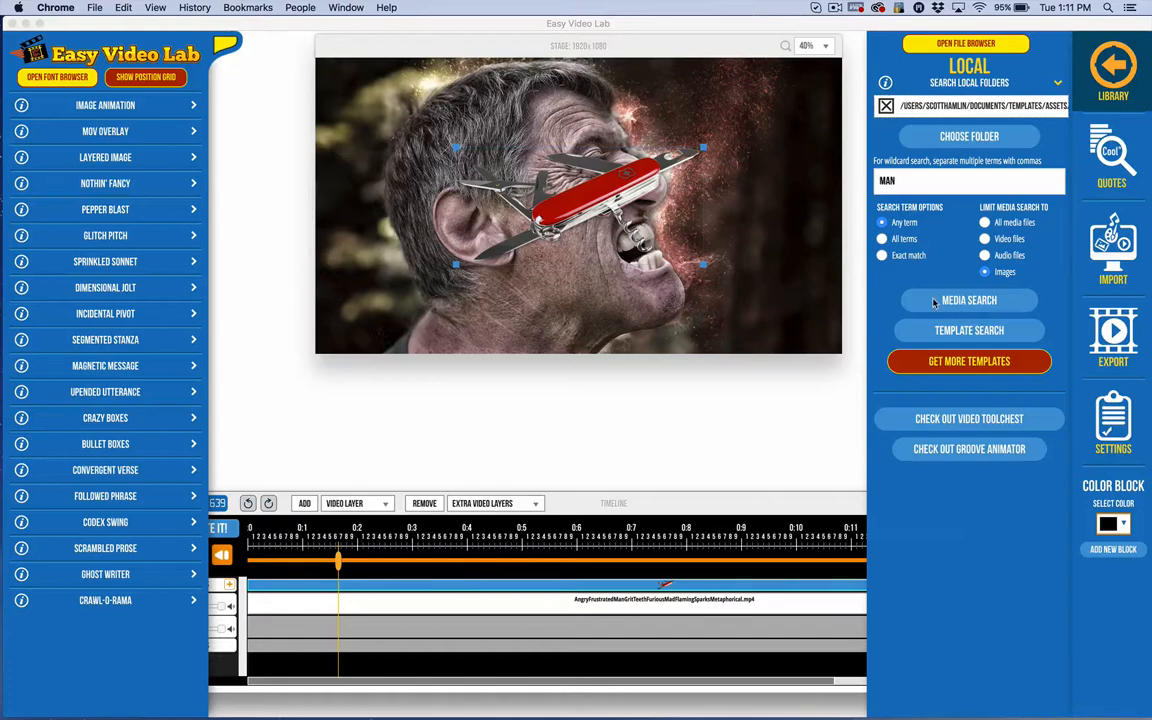
Step: Run the media search, add BinocularsSearchGlassesWomanFemaleLadyBusinessBlackBeauty-copySized.png as the animation in place of the knife, and play it
click(900, 301)
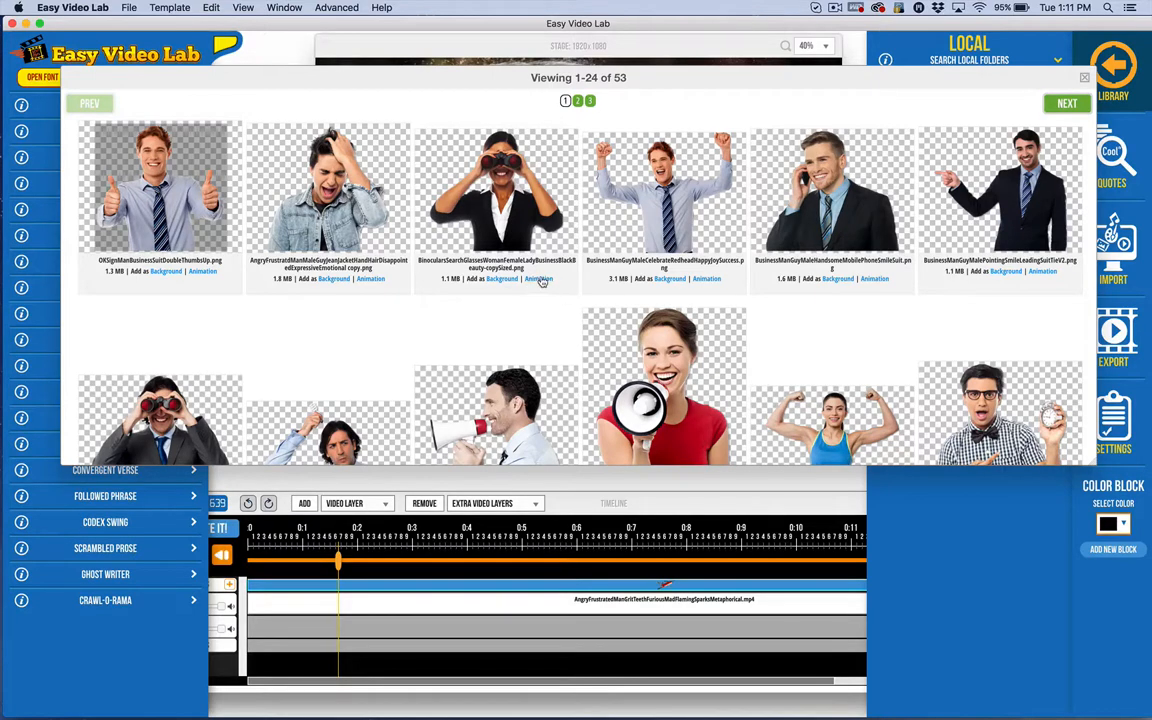
click(538, 279)
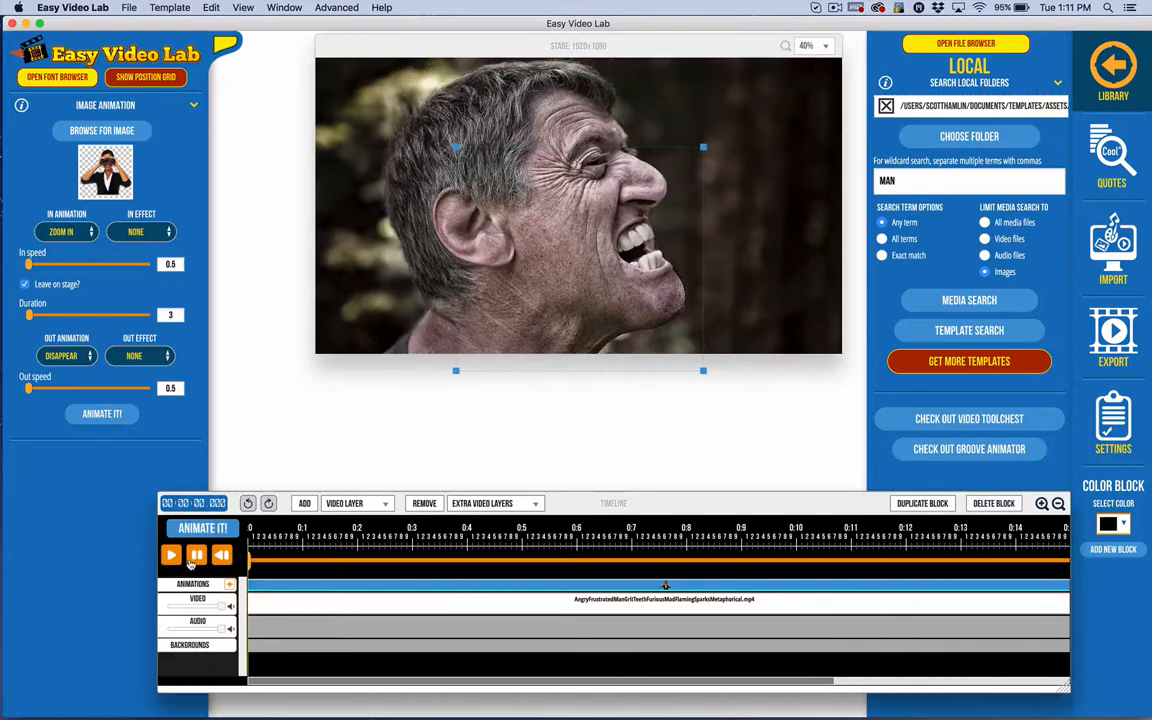
click(172, 555)
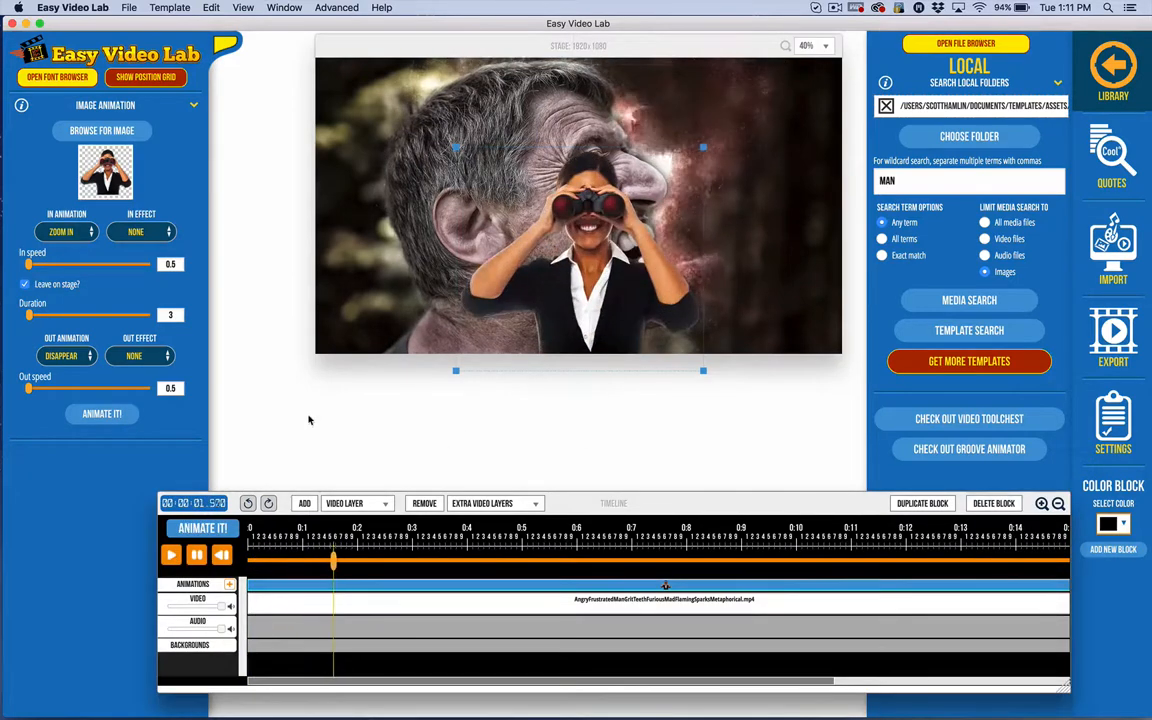